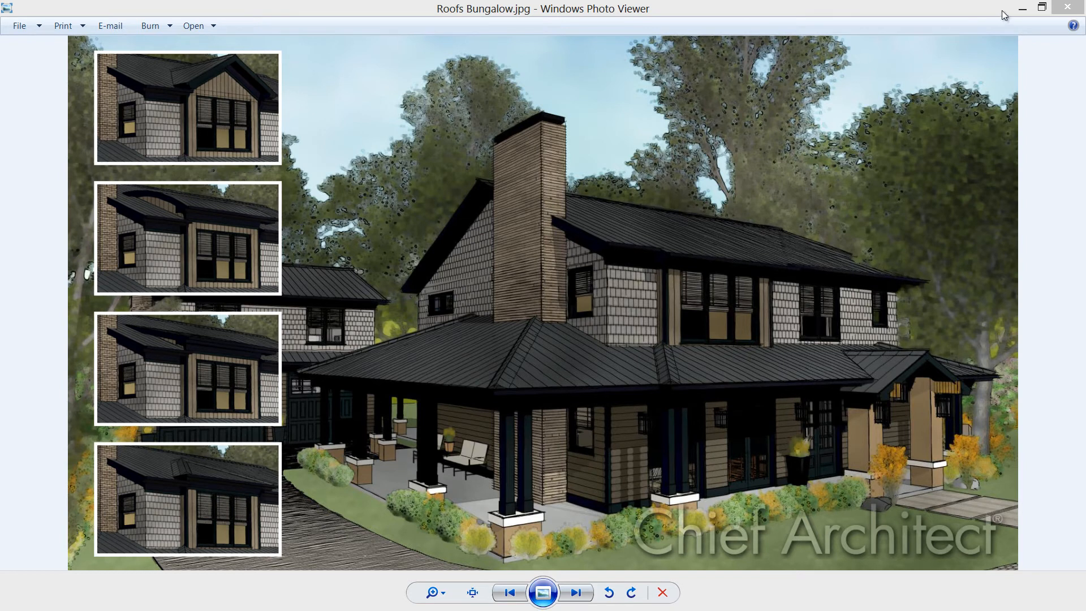
# Close the roof reference image and zoom in on the master bedroom's south exterior wall
pyautogui.click(1066, 8)
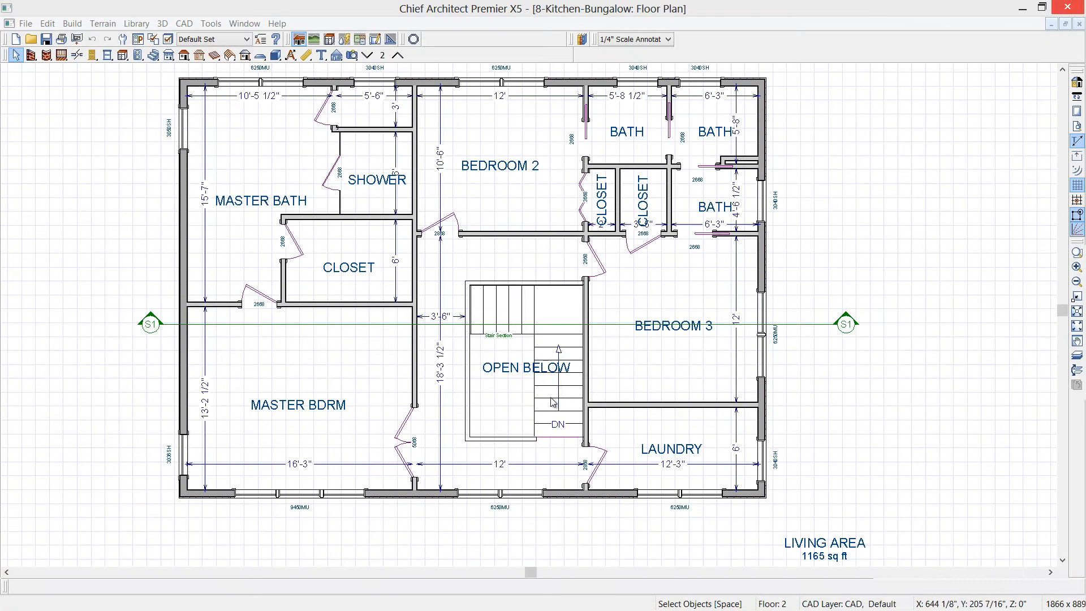
pyautogui.moveTo(326, 460); pyautogui.dragTo(415, 410)
pyautogui.press('space')
pyautogui.scroll(2, 420, 398)
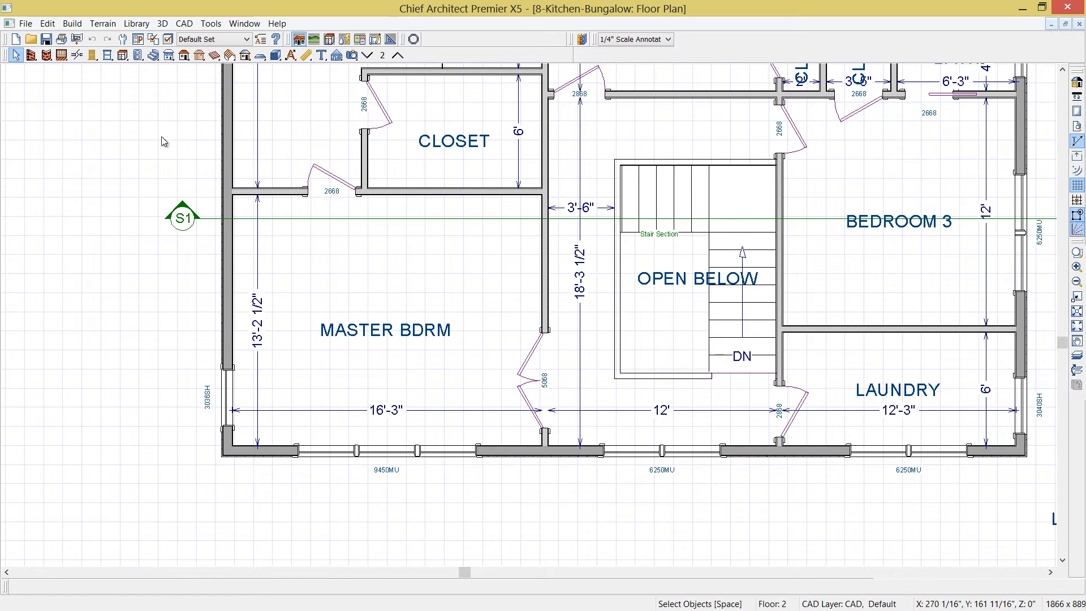
# Start a straight exterior wall from the master bedroom's south wall, entering a relative Y position of -12 for its end
pyautogui.click(32, 55)
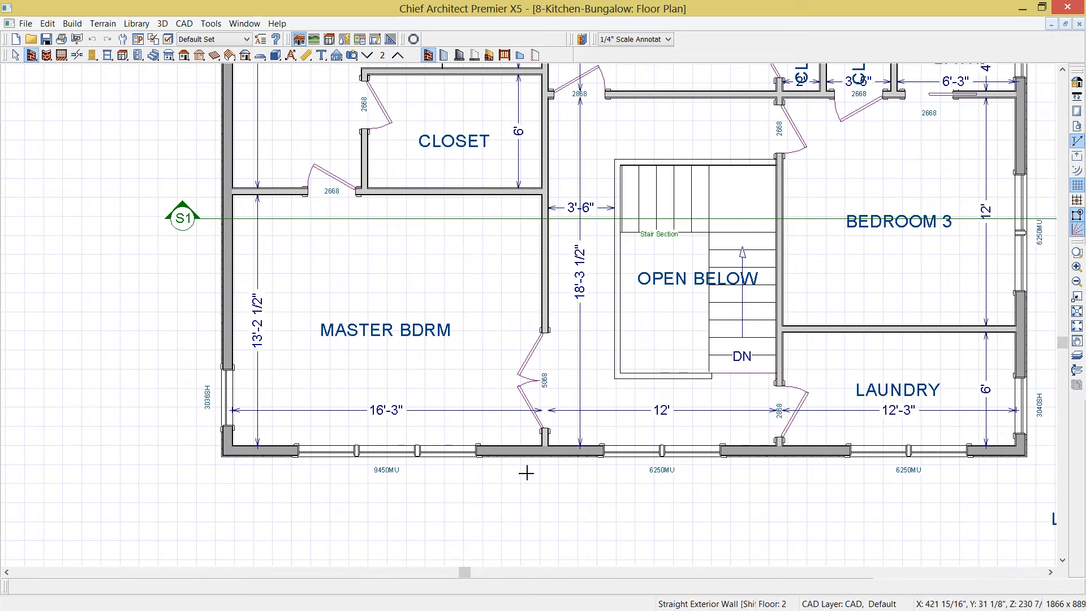
pyautogui.moveTo(503, 455); pyautogui.dragTo(503, 501)
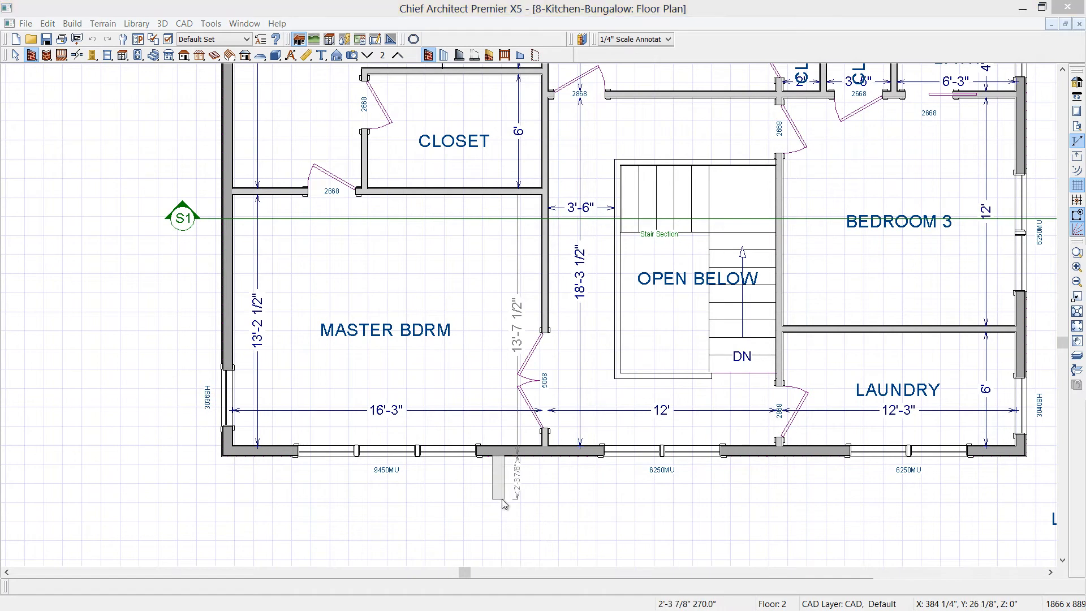
pyautogui.press('Tab')
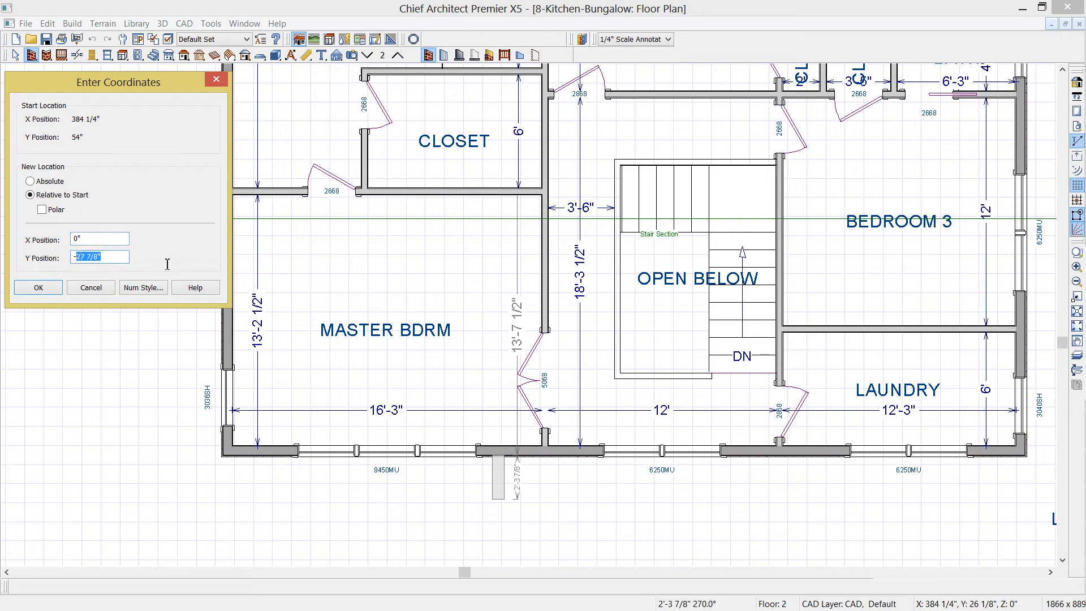
pyautogui.write('-12')
pyautogui.click(22, 290)
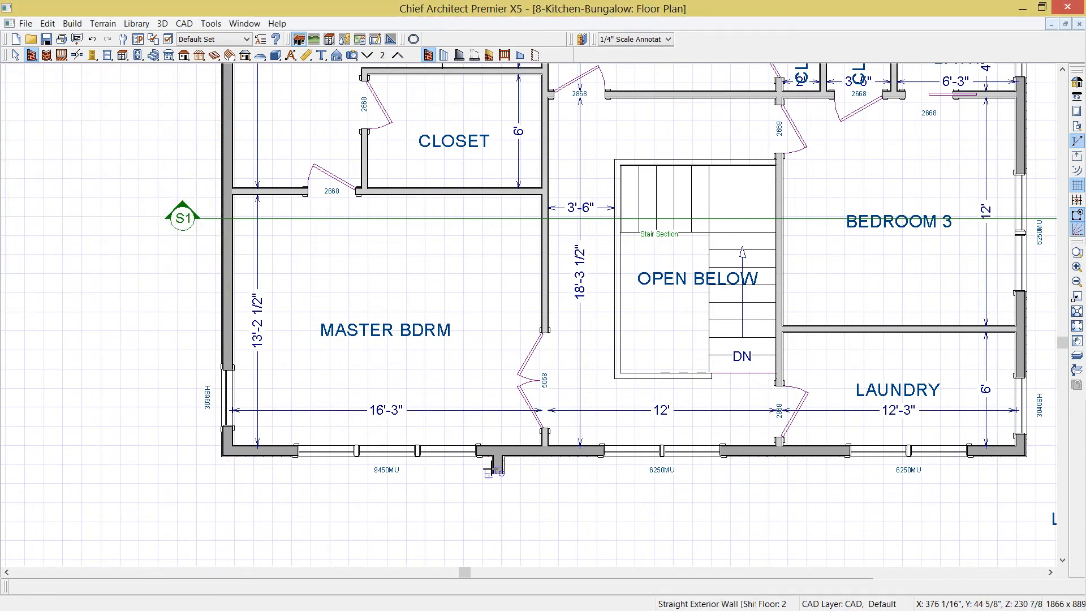
# Draw the bump-out's front wall westward and set its length to 12'
pyautogui.moveTo(497, 473)
pyautogui.mouseDown()
pyautogui.moveTo(497, 484)
pyautogui.moveTo(308, 475)
pyautogui.moveTo(280, 471)
pyautogui.moveTo(274, 457)
pyautogui.mouseUp()
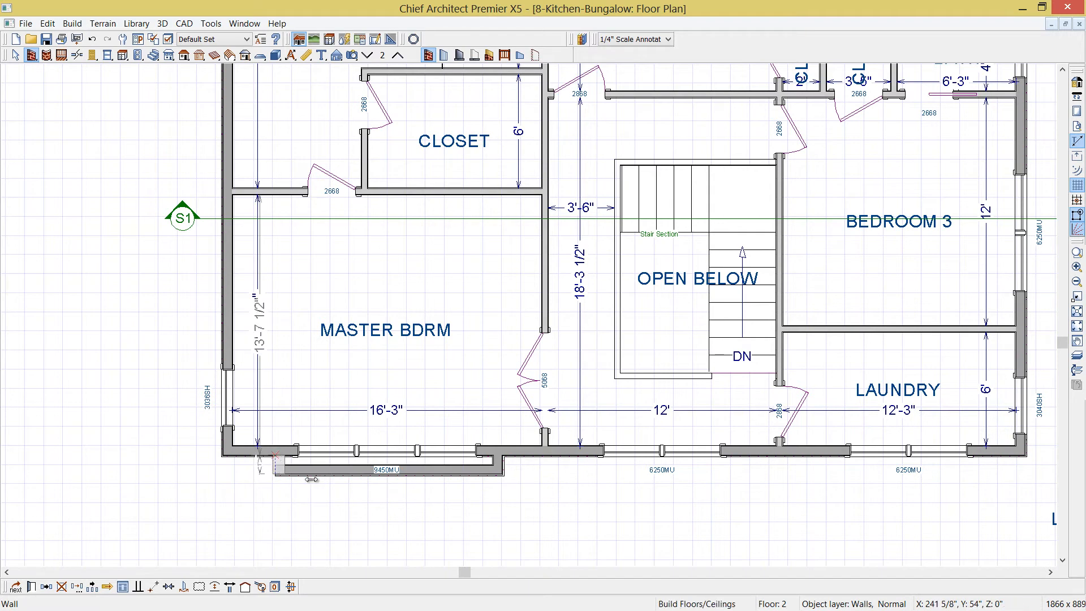
pyautogui.click(277, 468)
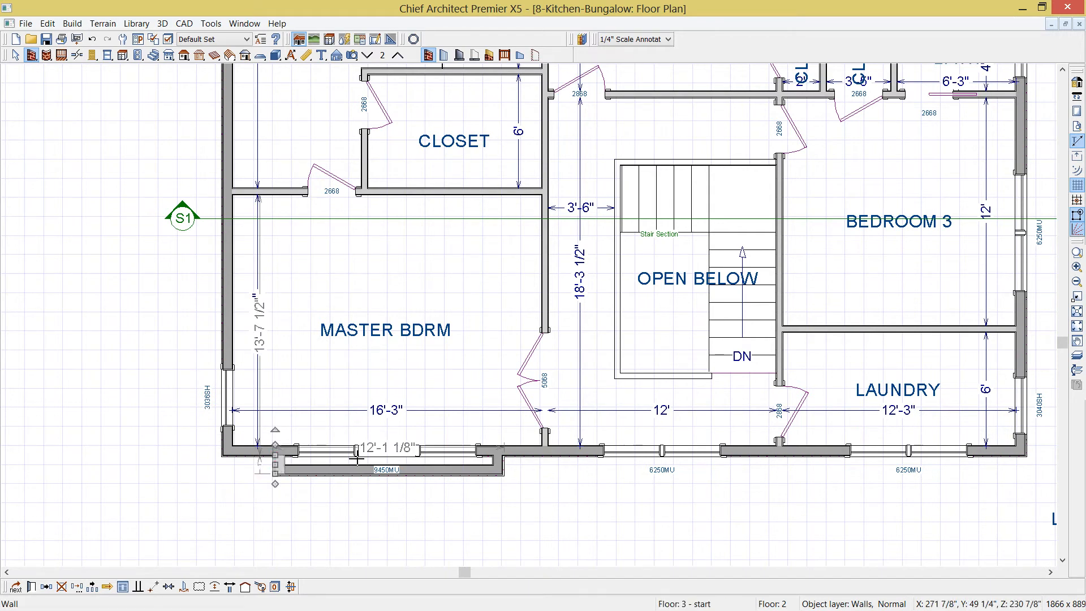
pyautogui.click(386, 447)
pyautogui.write("12'")
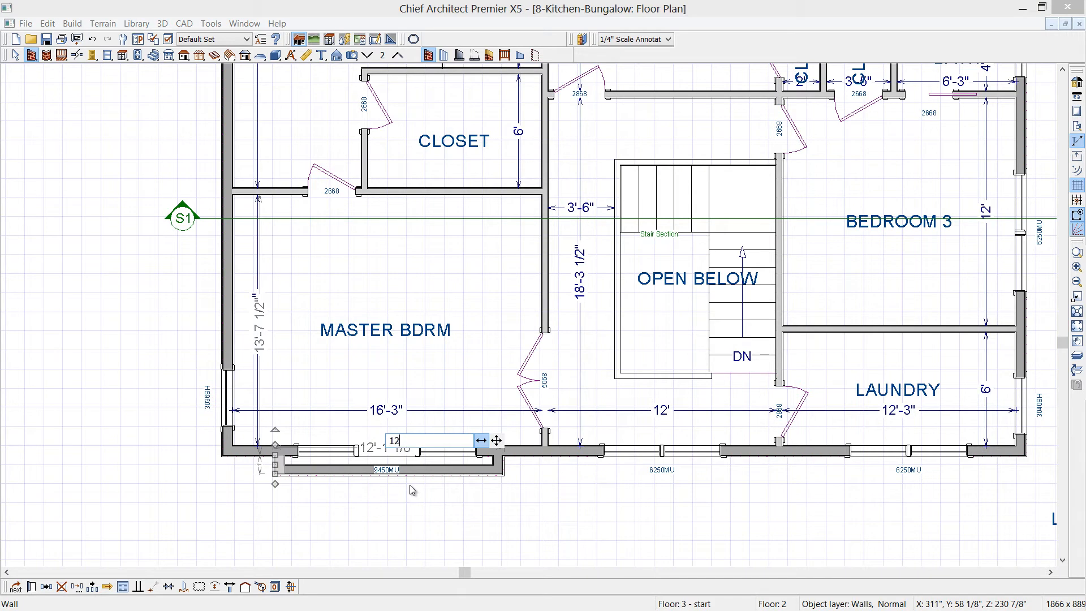
pyautogui.press('Return')
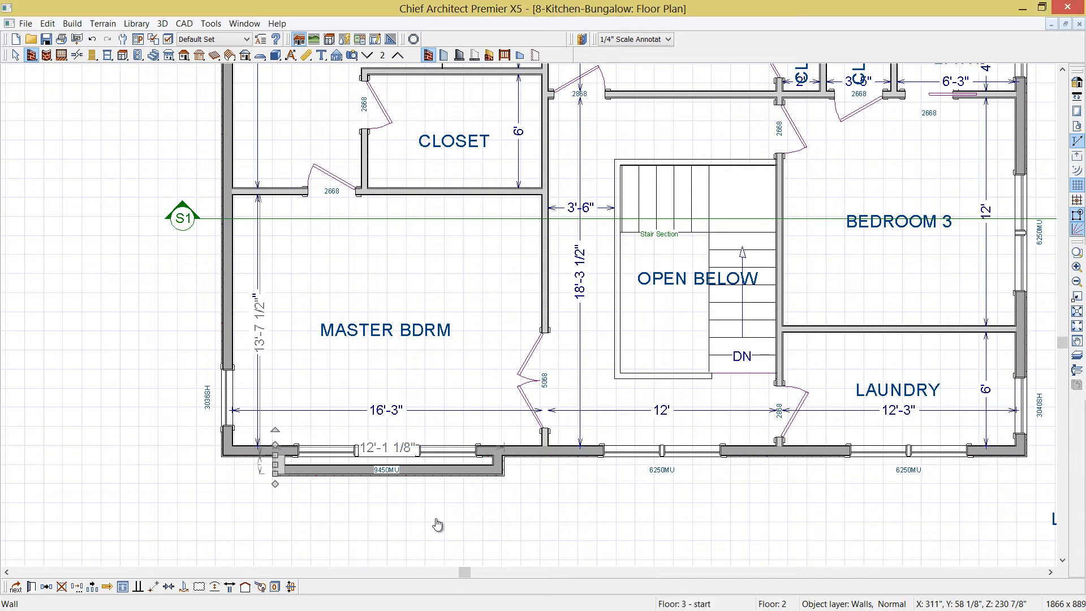
pyautogui.press('space')
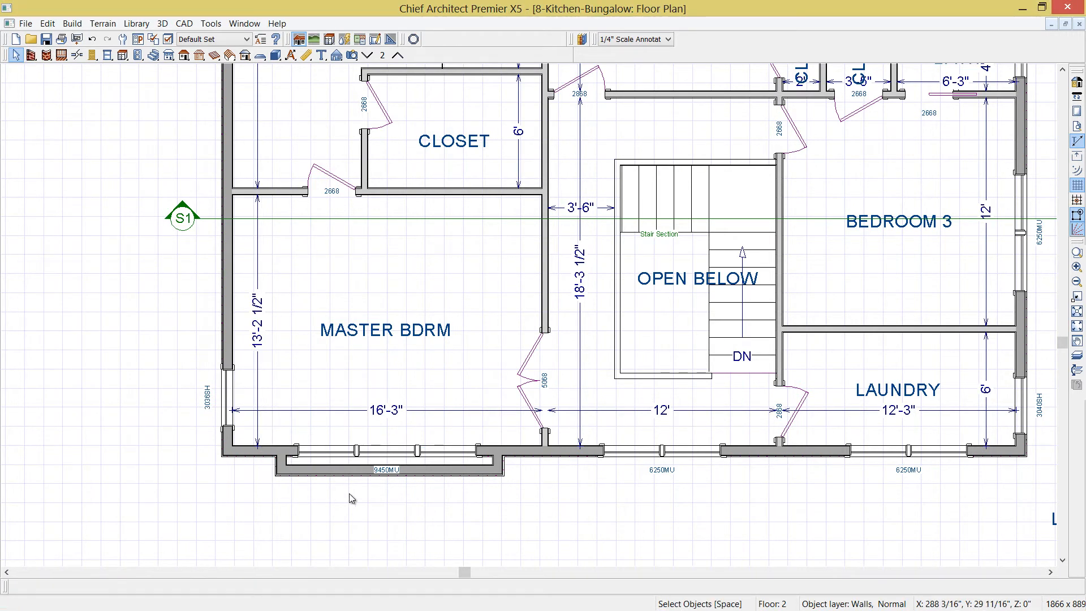
pyautogui.scroll(1, 351, 500)
pyautogui.scroll(2, 351, 501)
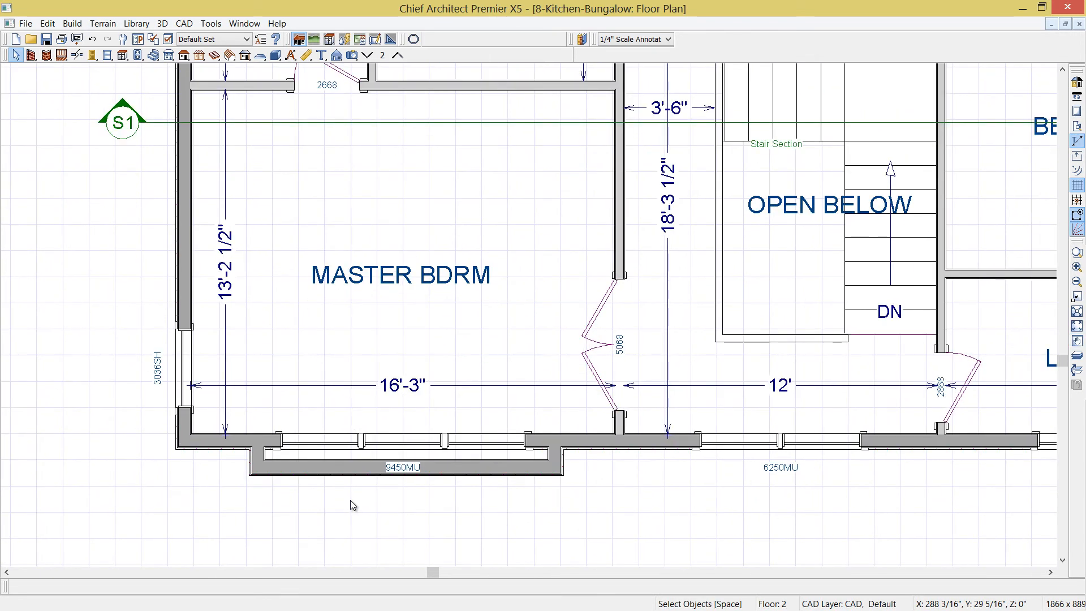
pyautogui.click(246, 449)
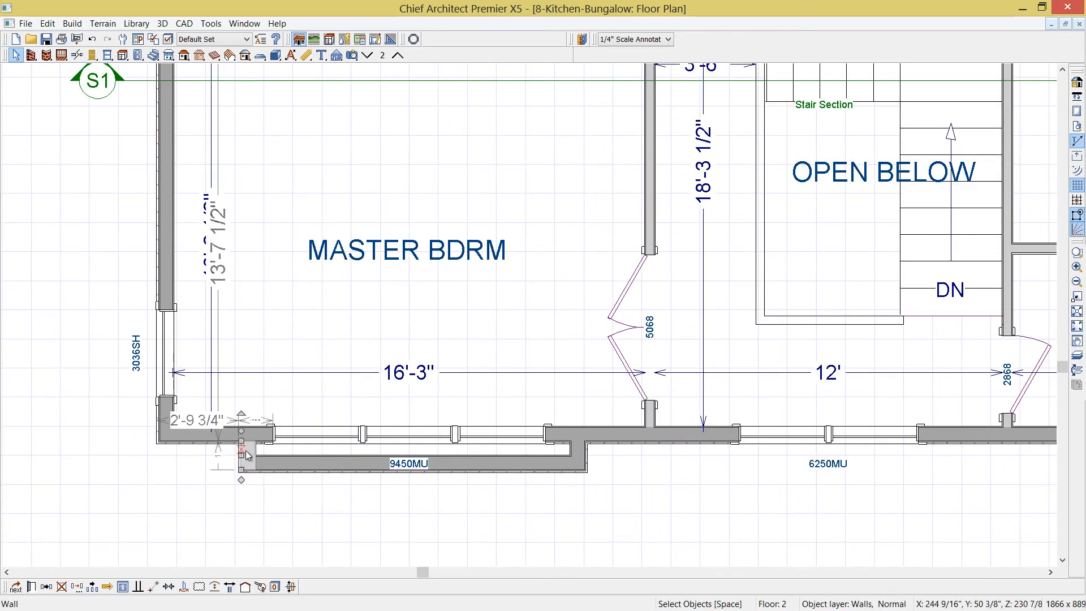
pyautogui.keyDown('shift'); pyautogui.click(299, 463); pyautogui.keyUp('shift')
pyautogui.keyDown('shift'); pyautogui.click(575, 449); pyautogui.keyUp('shift')
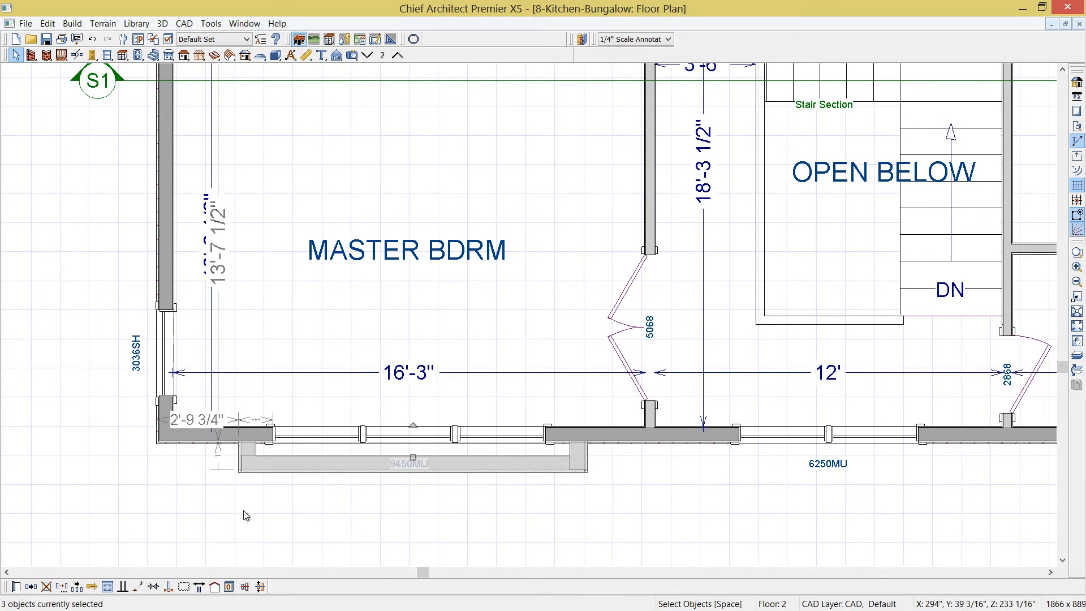
pyautogui.click(154, 587)
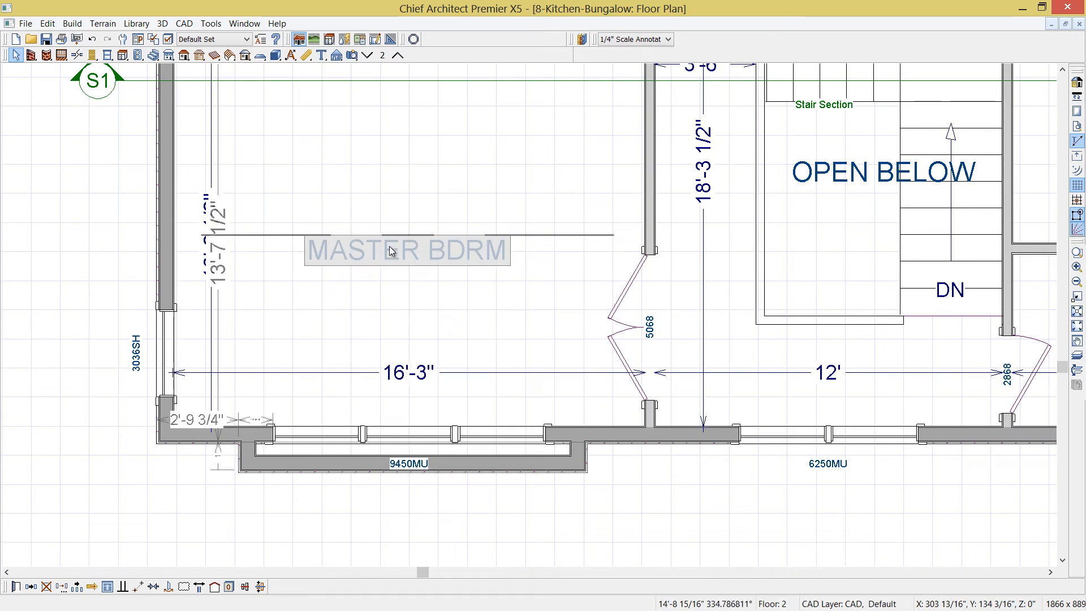
pyautogui.click(404, 193)
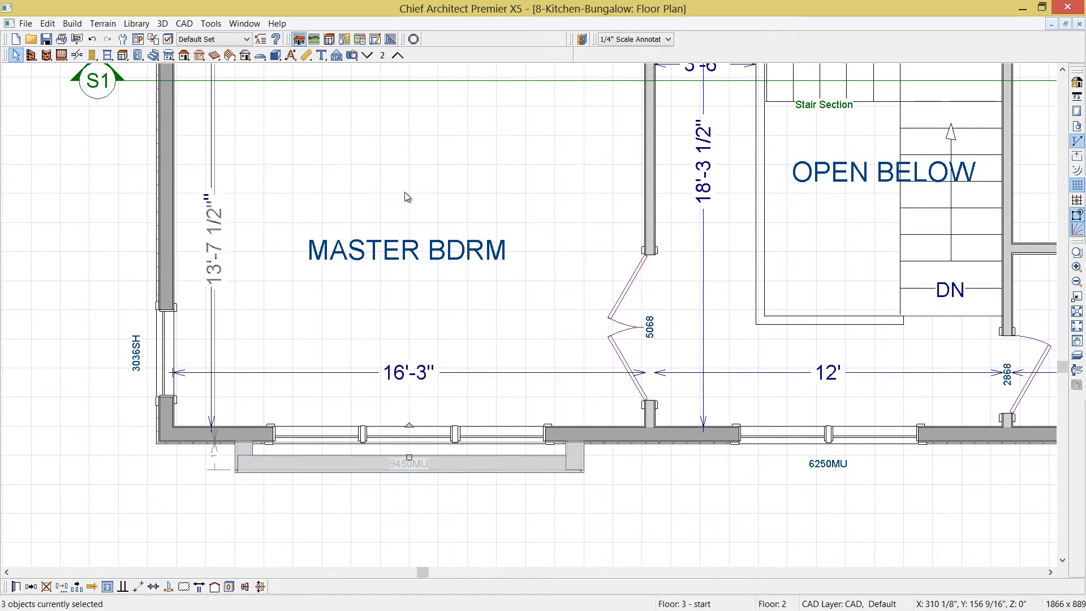
# Move the 9450 mulled window from the bedroom's south wall into the bump-out's front wall
pyautogui.click(372, 437)
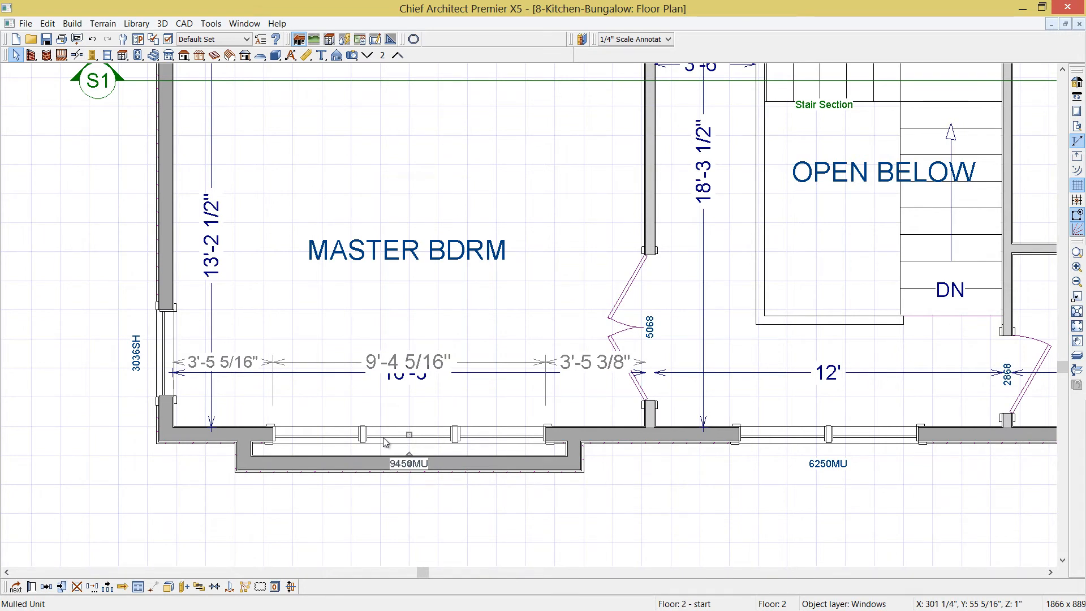
pyautogui.press('Delete')
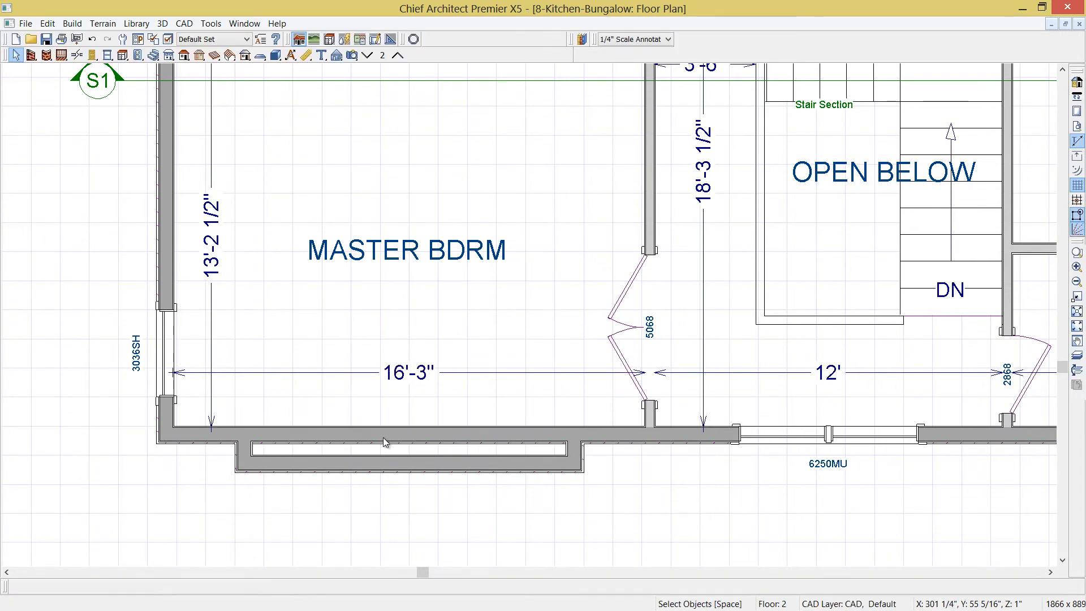
pyautogui.hotkey('ctrl', 'v')
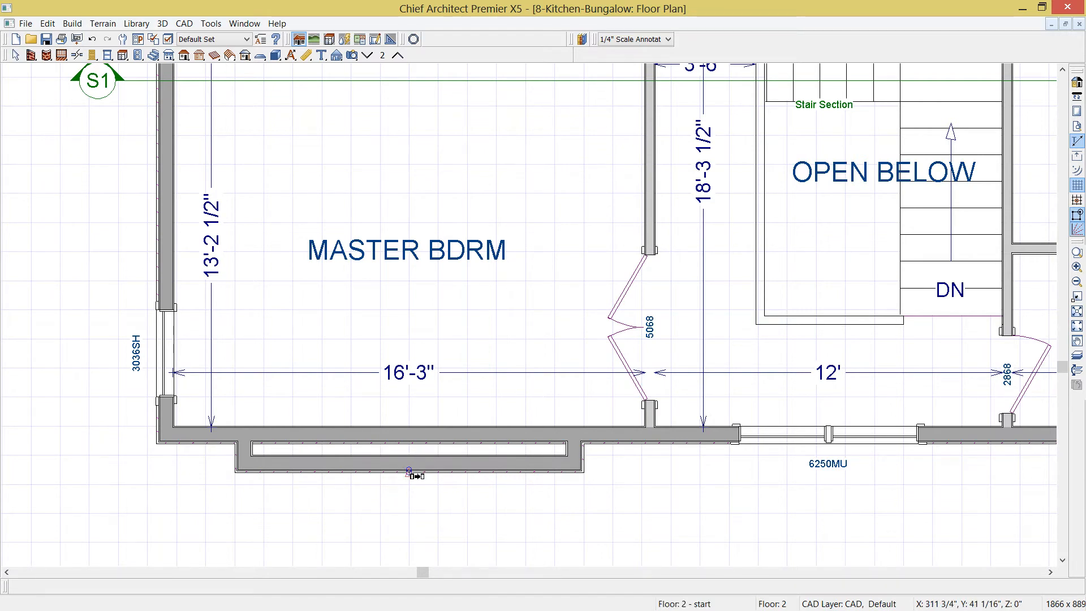
pyautogui.click(409, 472)
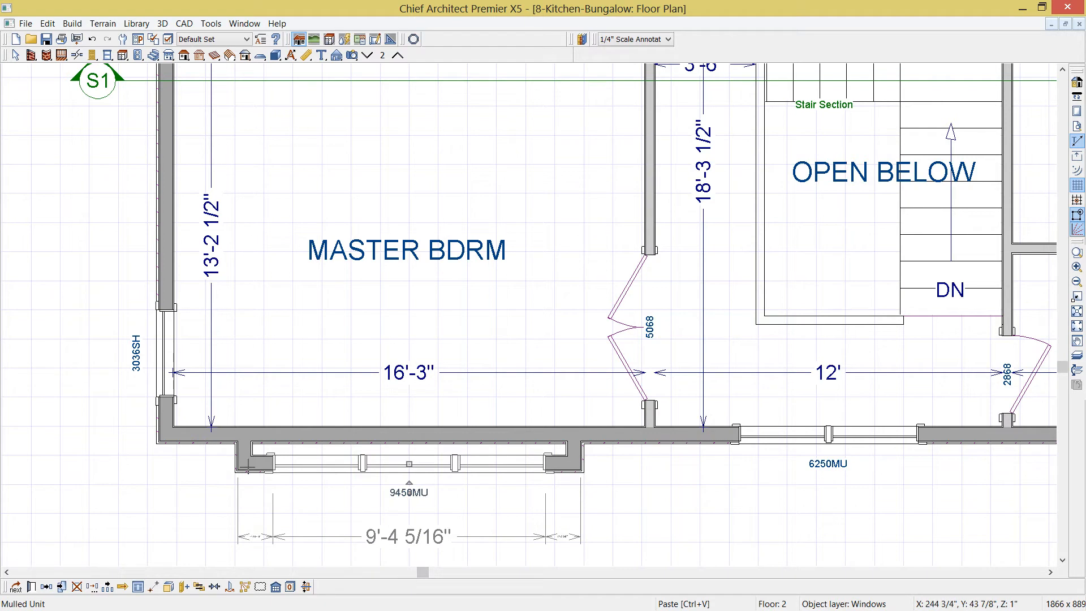
# Extend the bump-out's side walls north and join them with a cross wall to enclose an alcove
pyautogui.moveTo(282, 491); pyautogui.dragTo(304, 515, button='middle')
pyautogui.press('space')
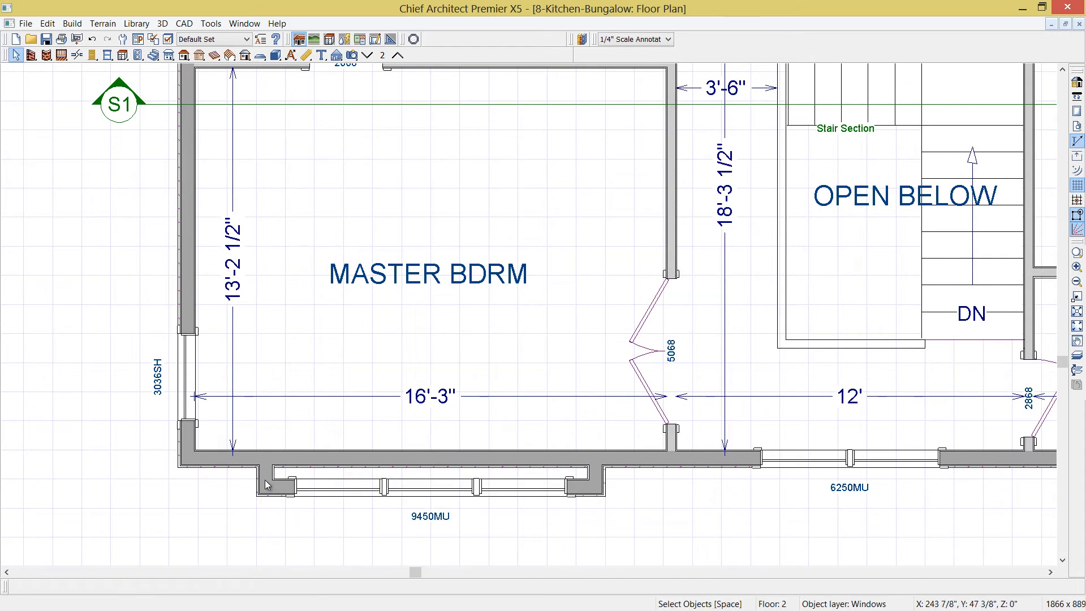
pyautogui.click(270, 473)
pyautogui.moveTo(270, 465); pyautogui.dragTo(280, 188)
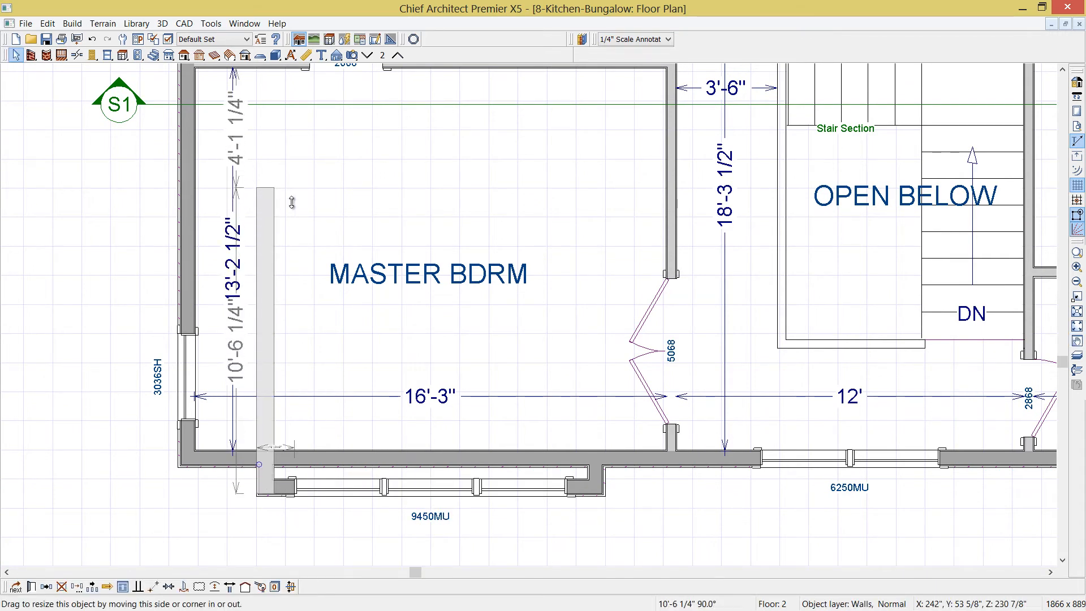
pyautogui.click(263, 202)
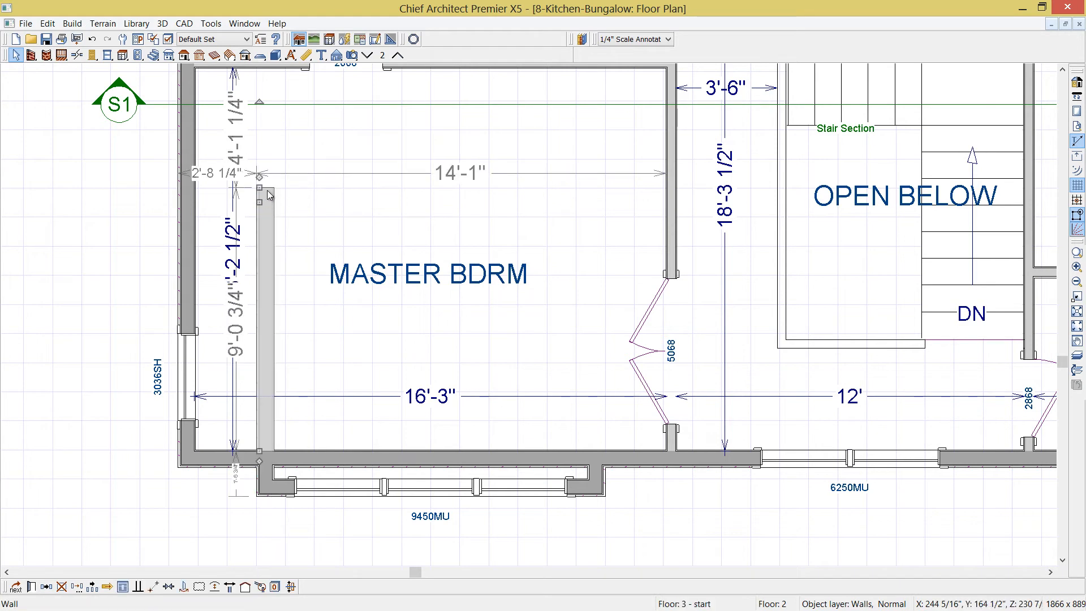
pyautogui.moveTo(260, 176); pyautogui.dragTo(603, 196)
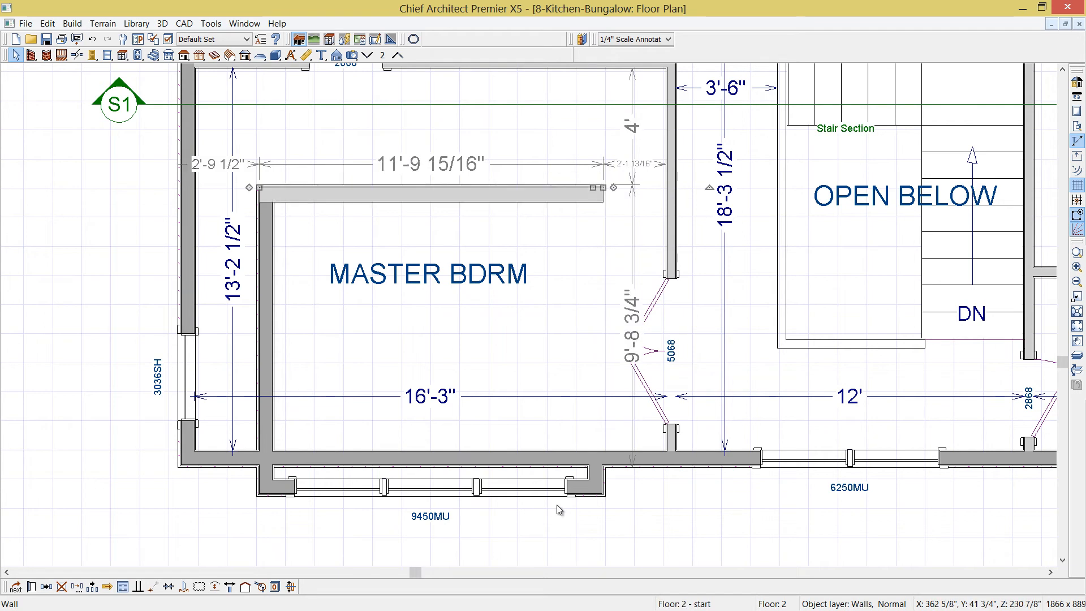
pyautogui.click(601, 462)
pyautogui.moveTo(600, 462); pyautogui.dragTo(582, 202)
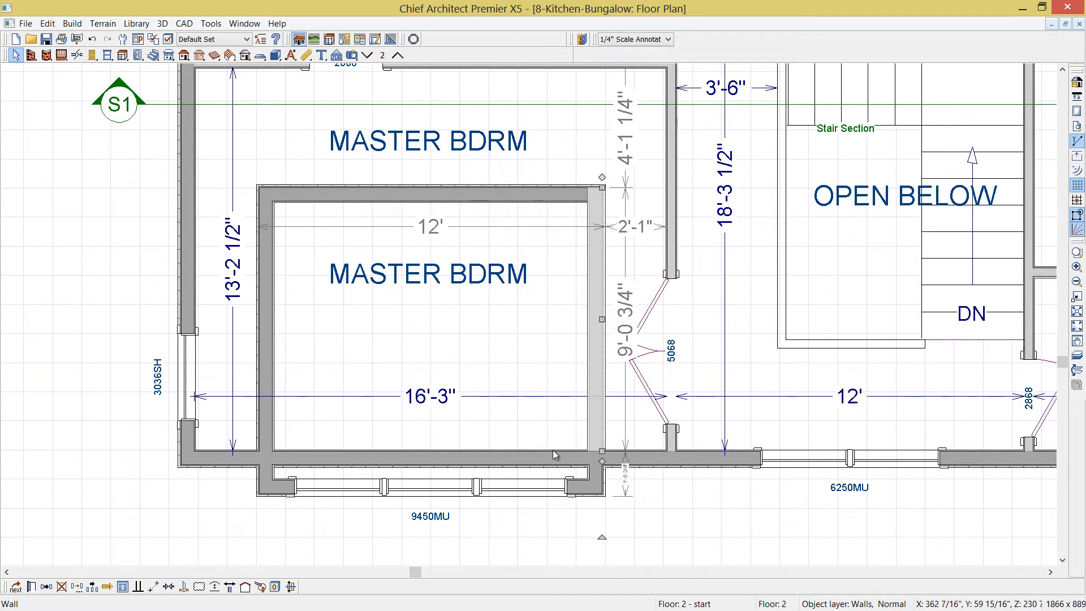
# Break the bedroom's south wall at the alcove's east corner and delete the segment inside the alcove
pyautogui.click(78, 55)
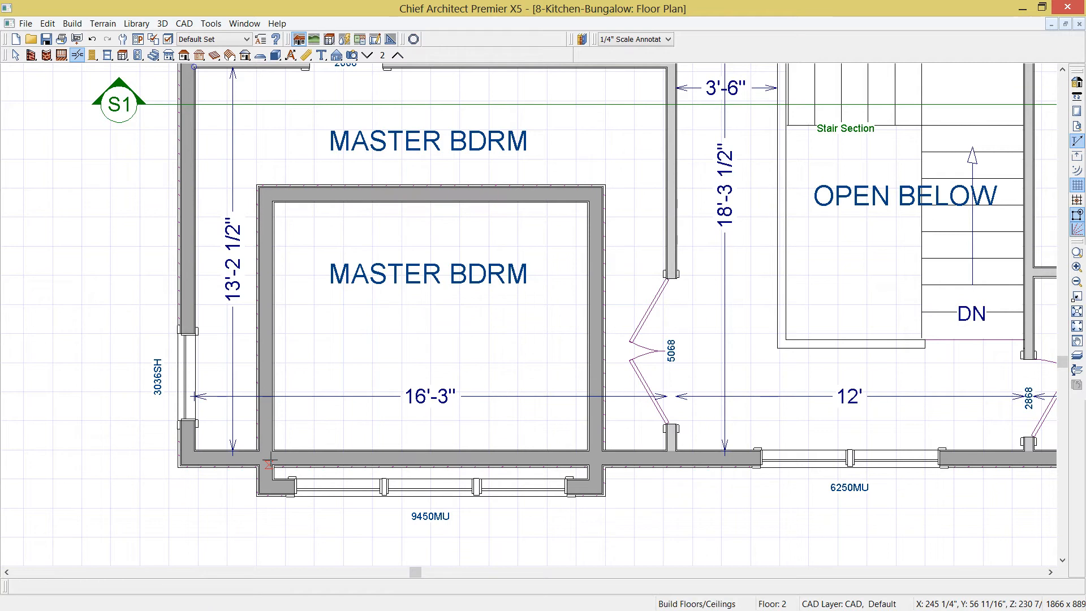
pyautogui.click(599, 462)
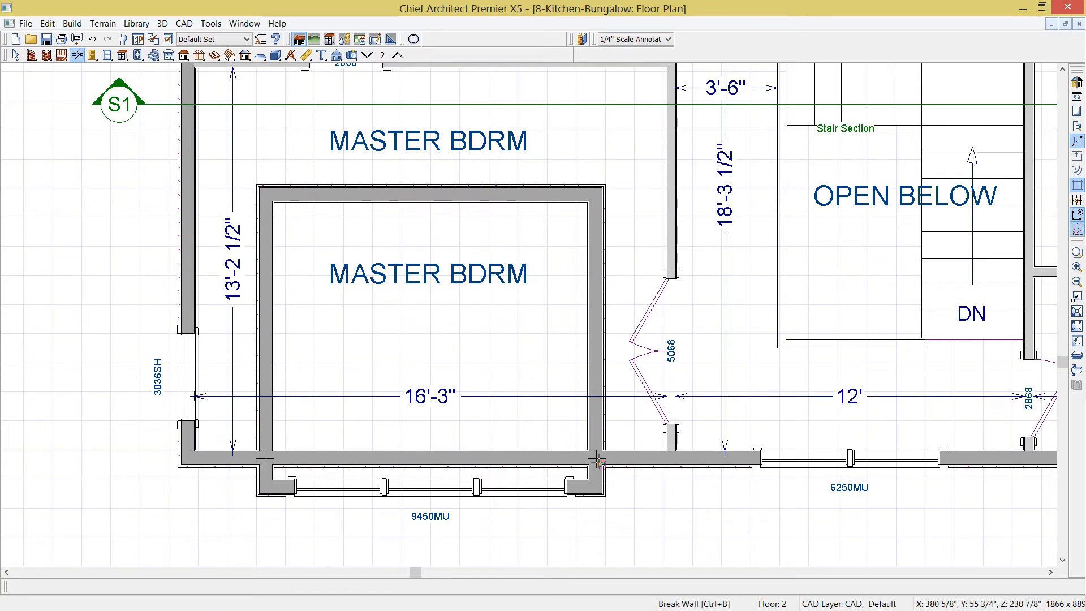
pyautogui.click(529, 461)
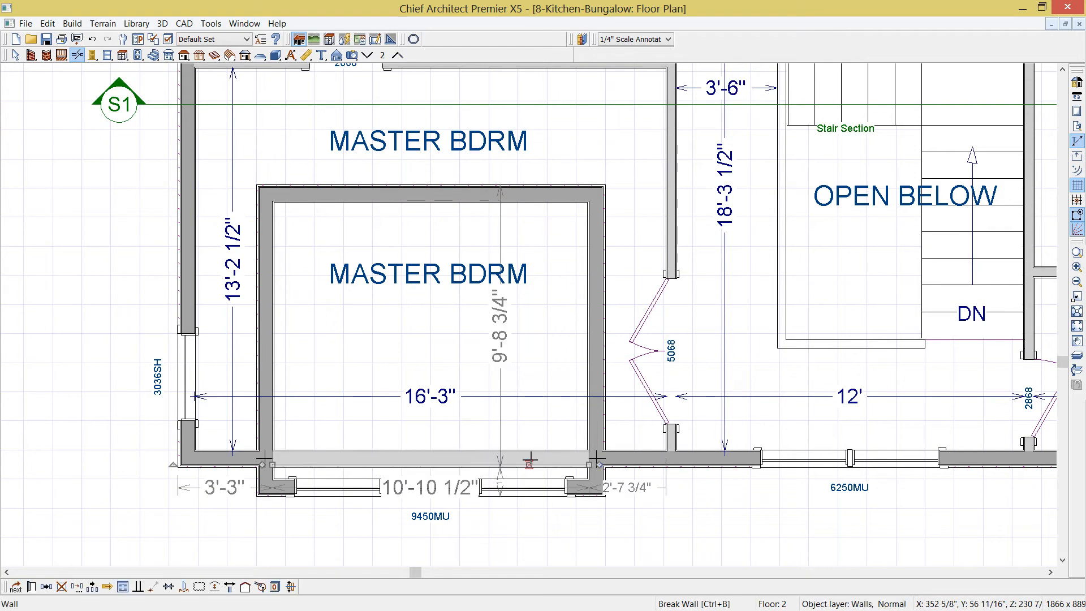
pyautogui.press('Delete')
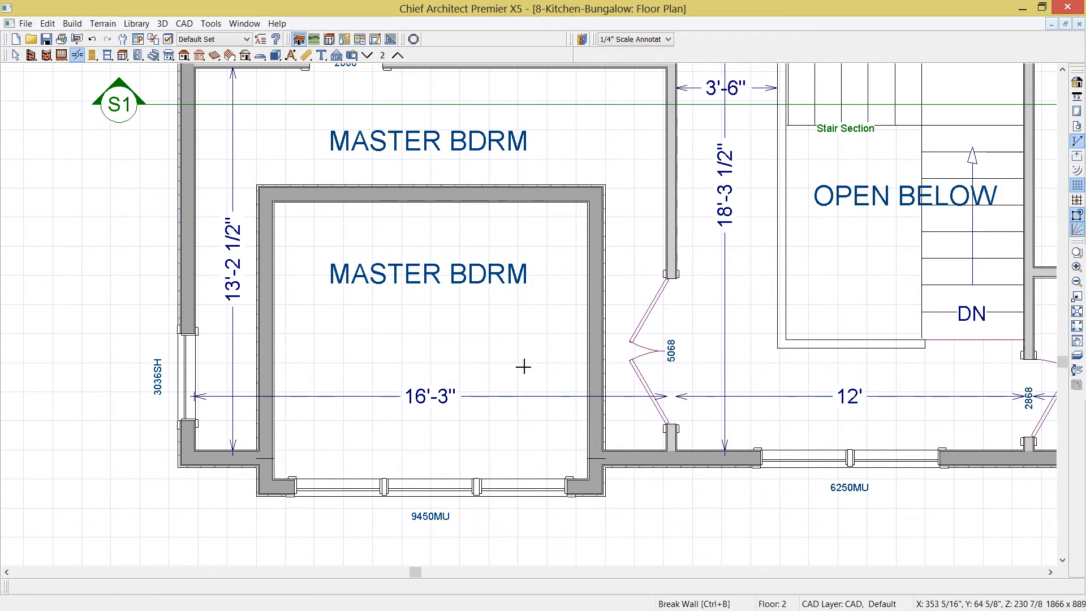
# Set the alcove's north-south depth to 10' by editing the east wall's dimension
pyautogui.click(525, 194)
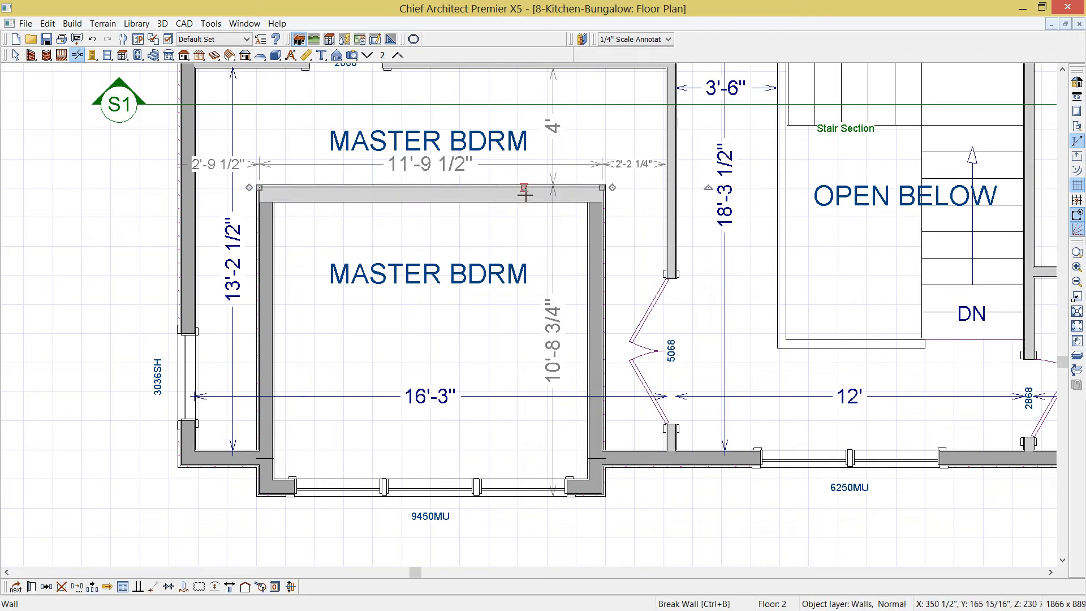
pyautogui.click(555, 332)
pyautogui.write('10')
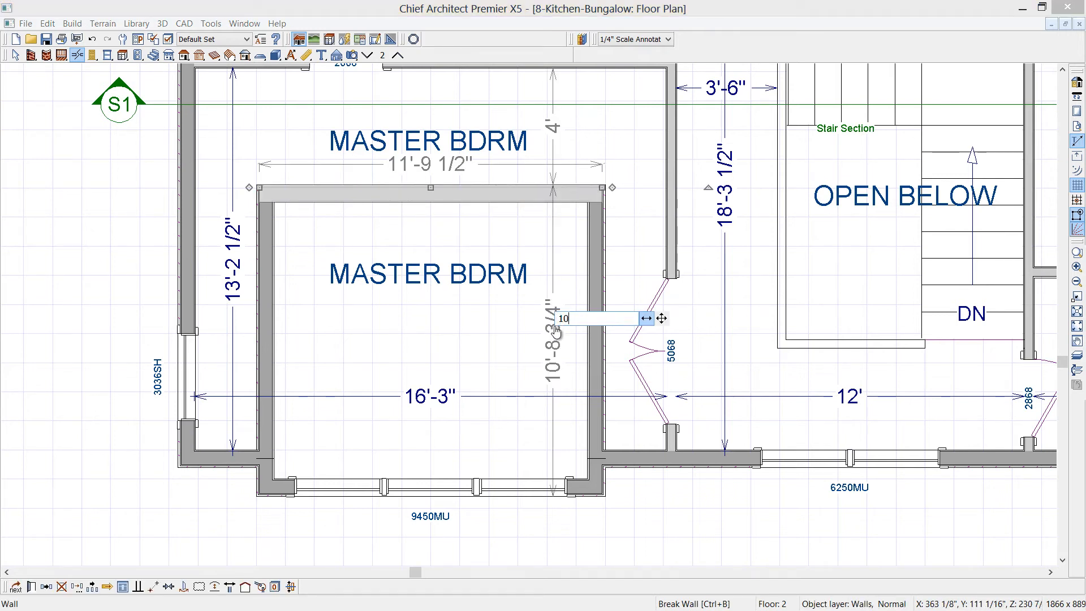
pyautogui.write("'")
pyautogui.press('Return')
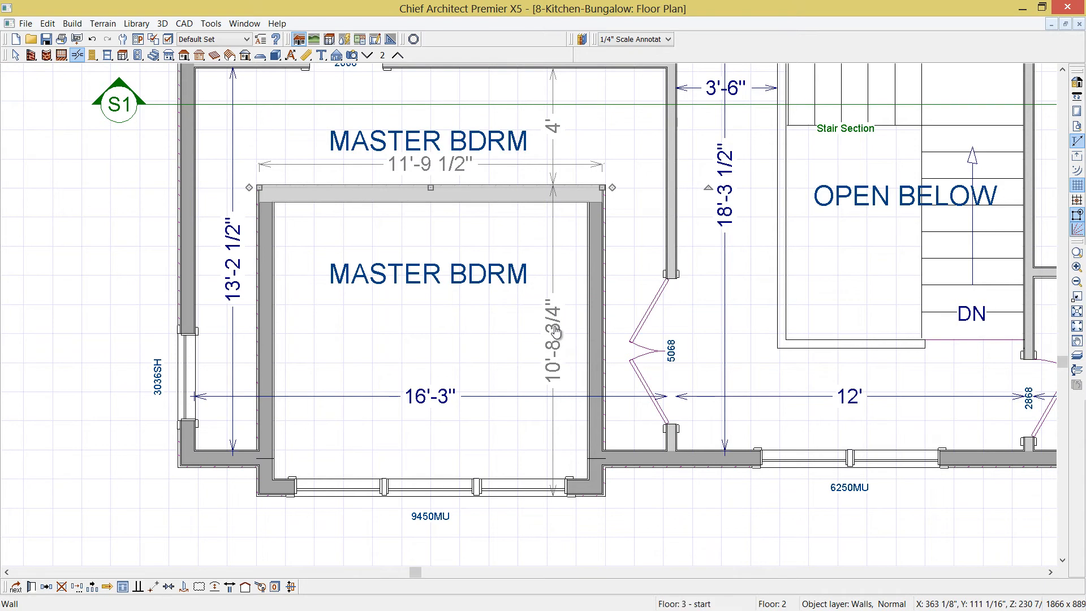
# Break the walls at the alcove's two lower corners where they meet the bedroom's south wall
pyautogui.keyDown('shift'); pyautogui.click(266, 374); pyautogui.keyUp('shift')
pyautogui.keyDown('shift'); pyautogui.click(597, 370); pyautogui.keyUp('shift')
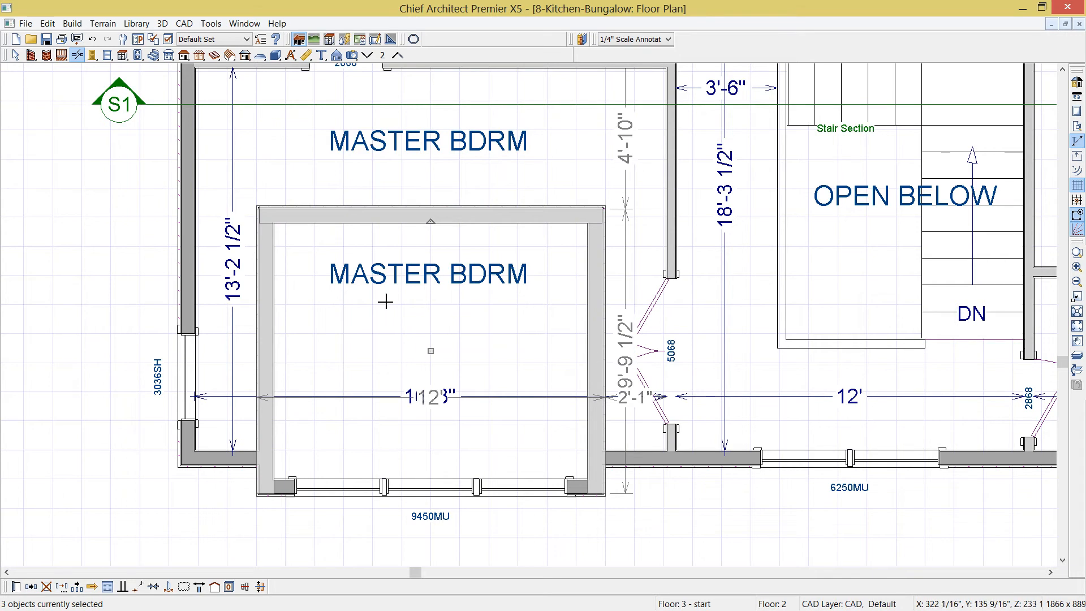
pyautogui.click(78, 54)
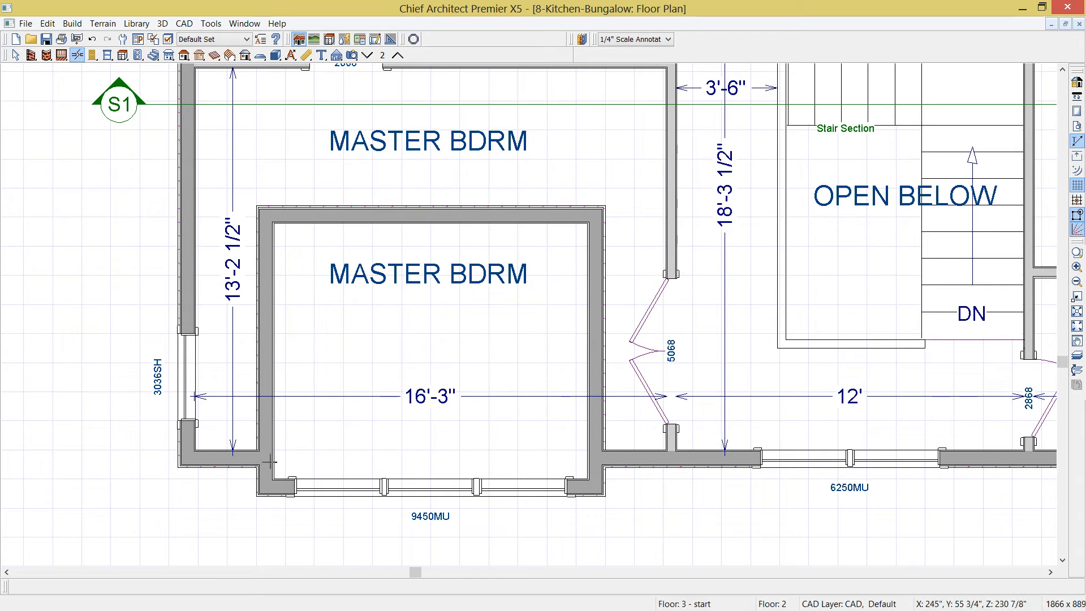
pyautogui.click(269, 461)
pyautogui.click(596, 467)
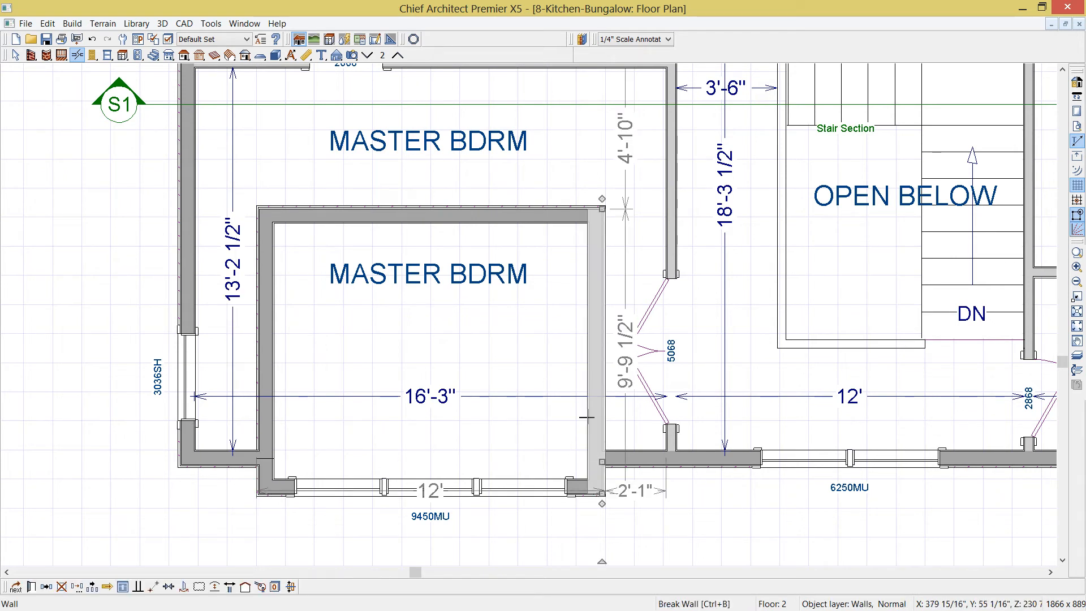
pyautogui.click(81, 55)
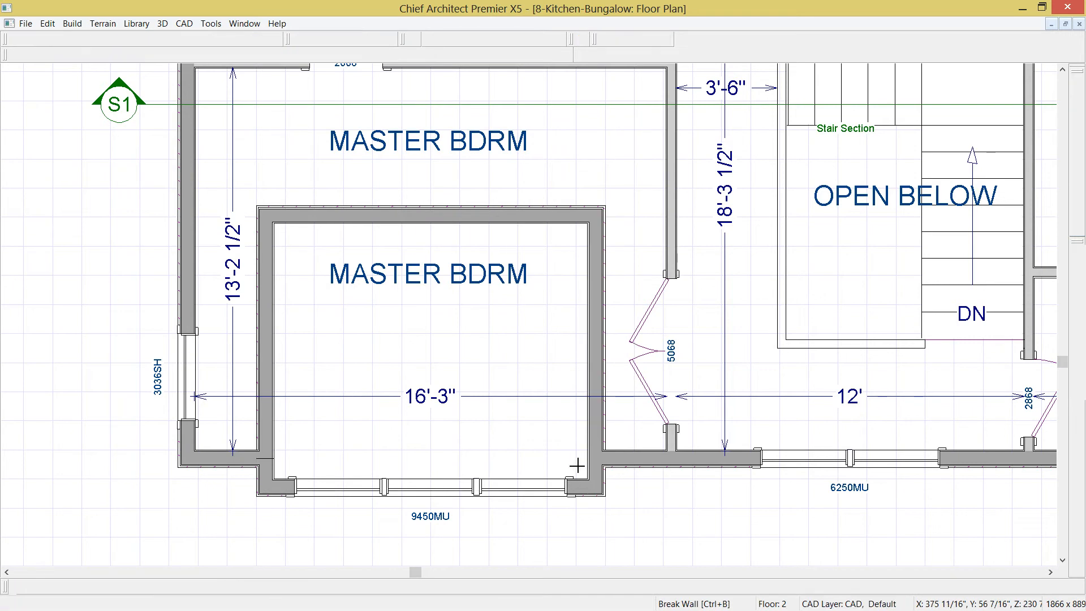
# Make the alcove's two side walls and its north cross wall invisible
pyautogui.click(595, 332)
pyautogui.keyDown('shift'); pyautogui.click(474, 216); pyautogui.keyUp('shift')
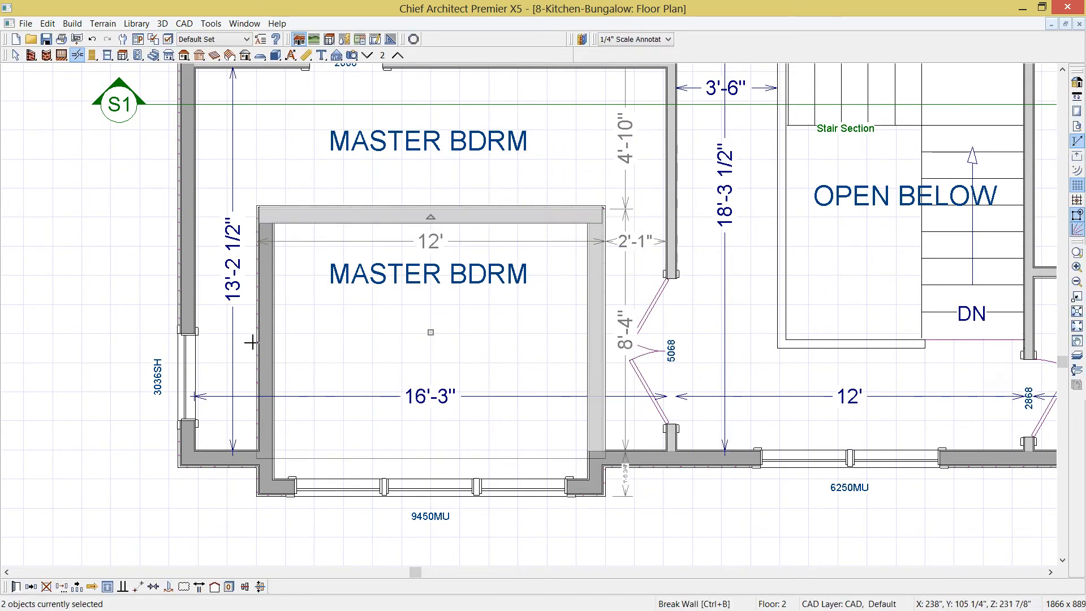
pyautogui.keyDown('shift'); pyautogui.click(268, 333); pyautogui.keyUp('shift')
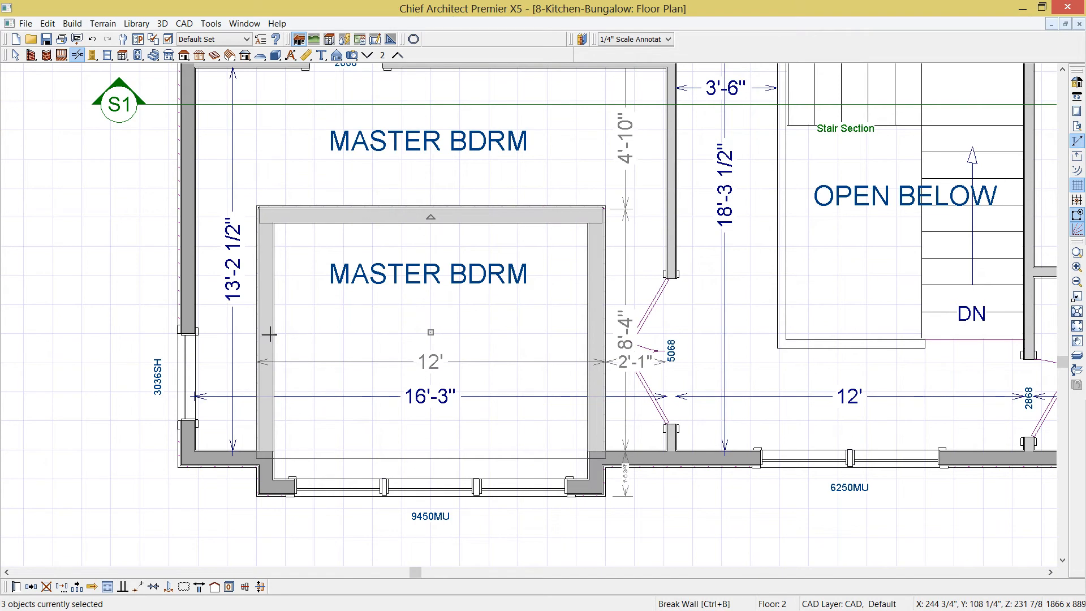
pyautogui.hotkey('ctrl', 'e')
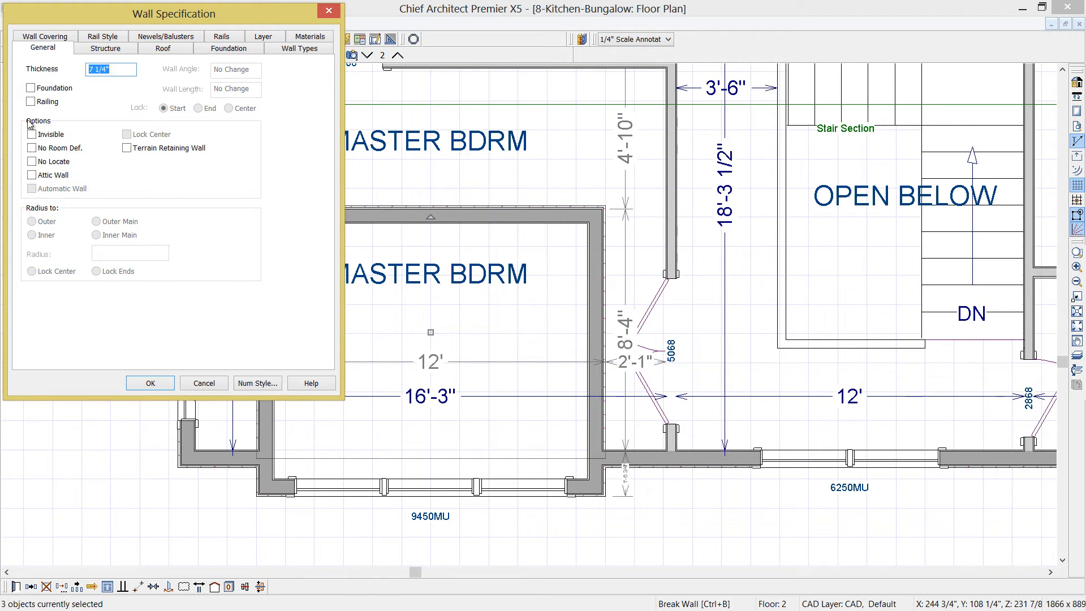
pyautogui.click(39, 138)
pyautogui.click(150, 384)
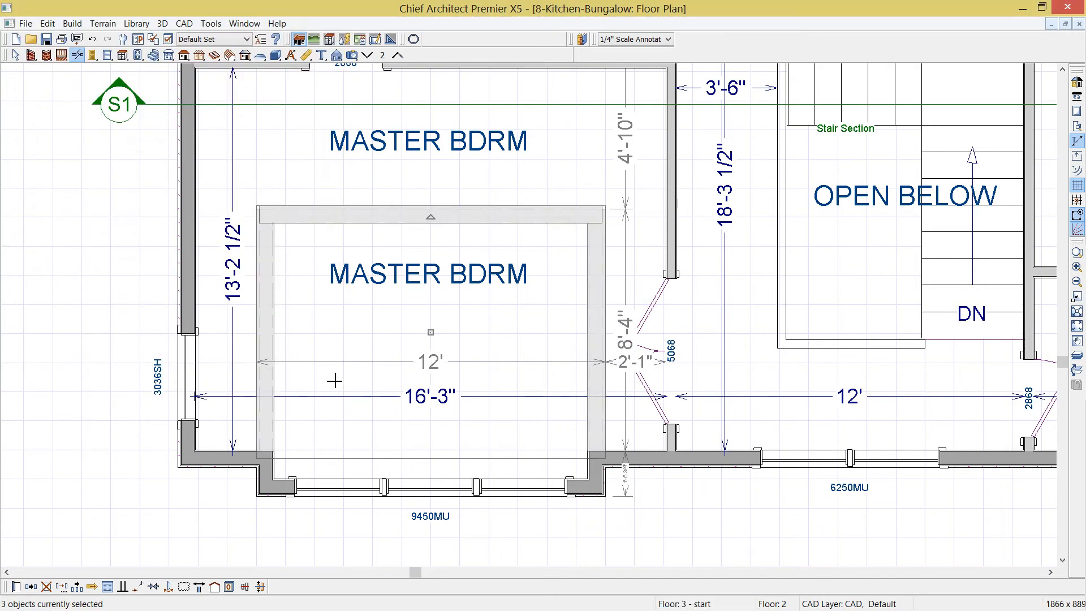
# Hide the alcove room's label and set its rough ceiling height to 133"
pyautogui.click(337, 352)
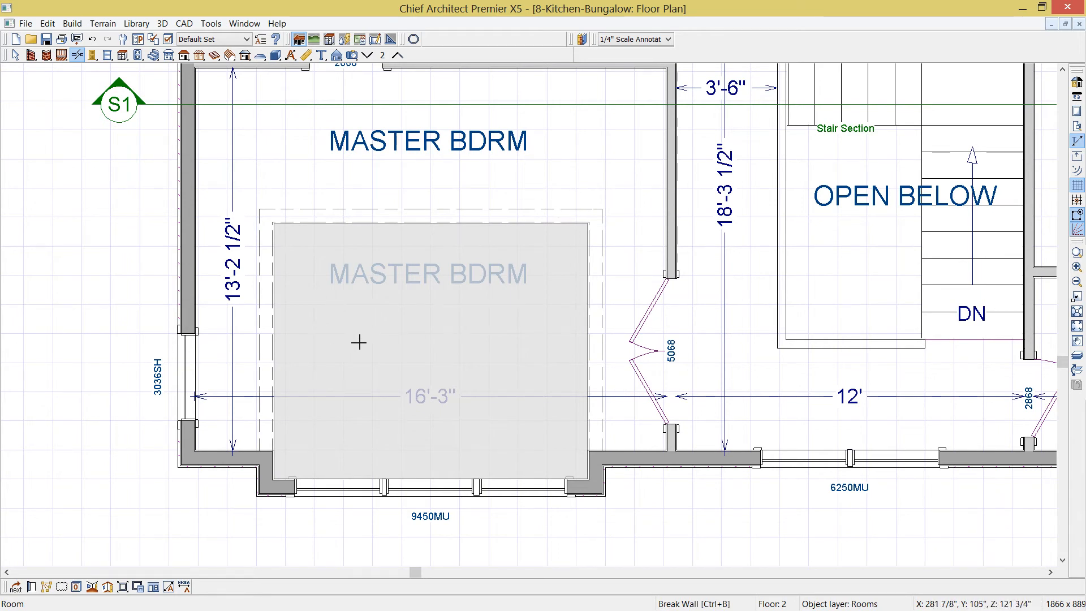
pyautogui.doubleClick(358, 342)
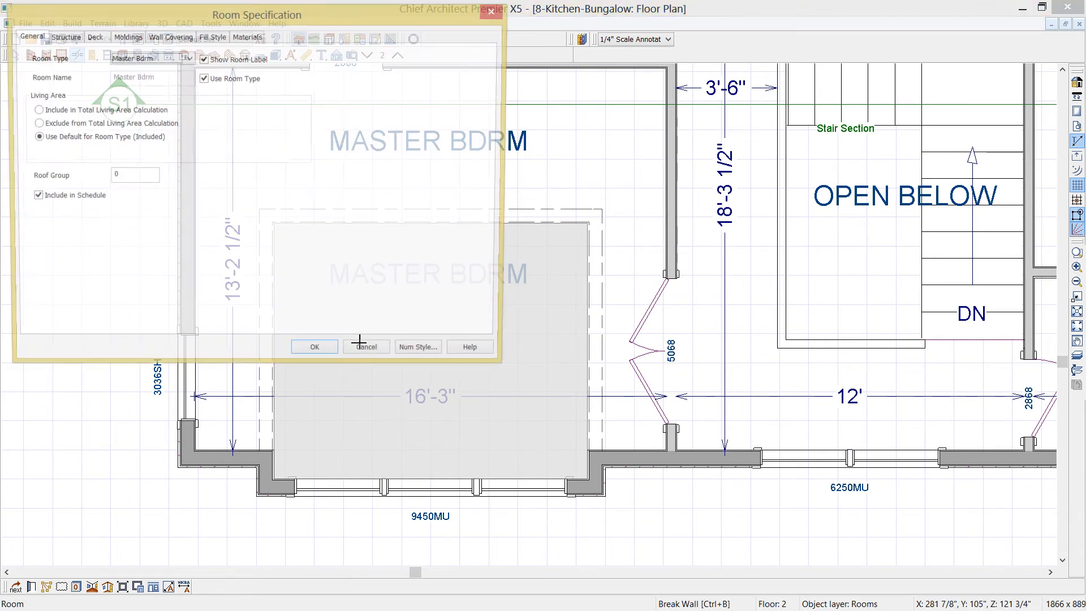
pyautogui.click(203, 60)
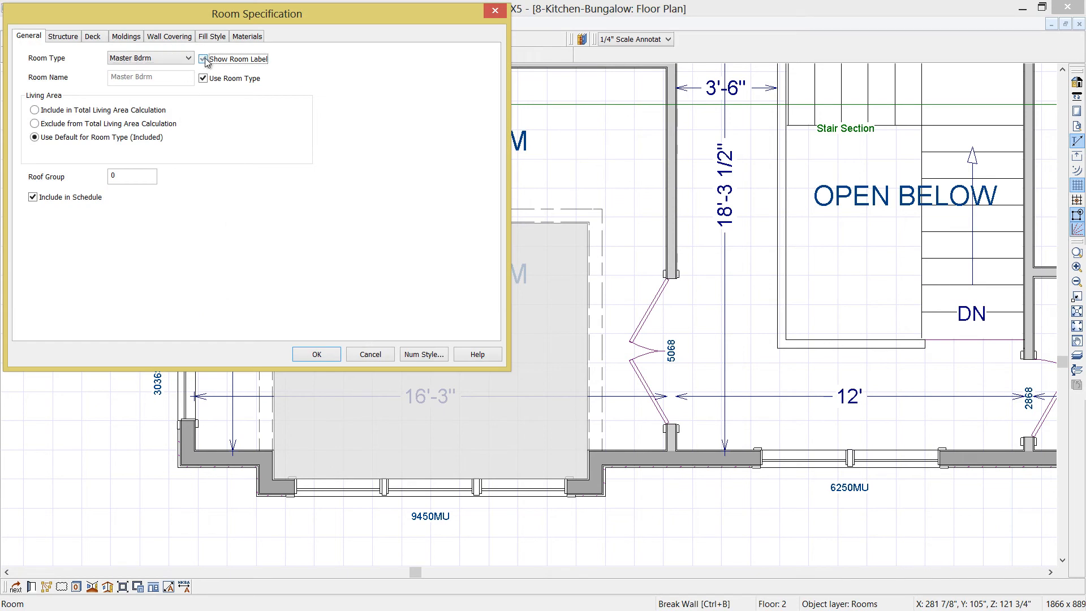
pyautogui.click(72, 38)
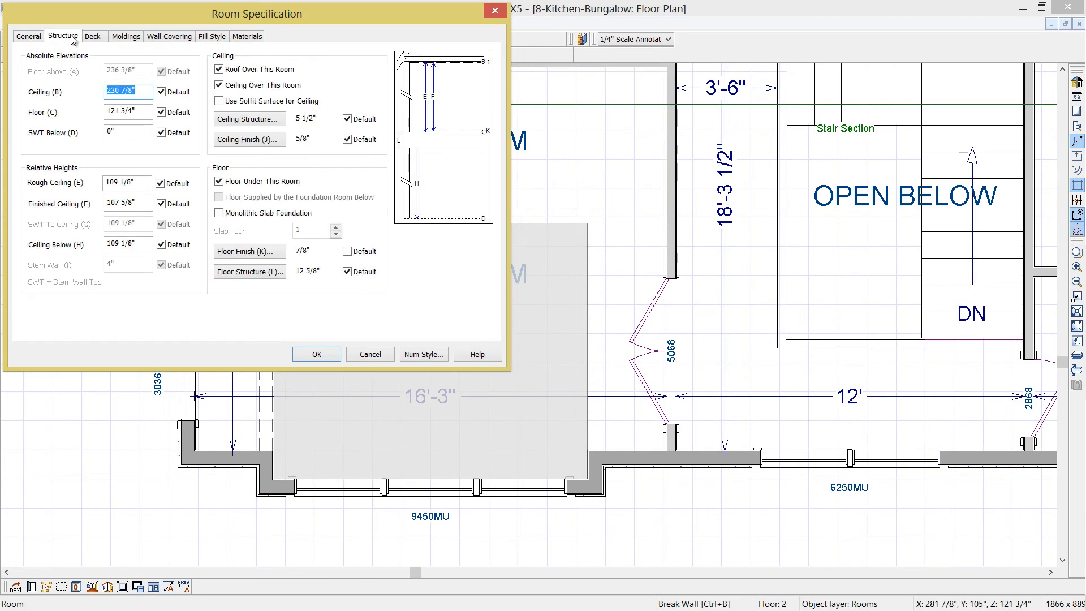
pyautogui.click(120, 183)
pyautogui.press('BackSpace')
pyautogui.press('BackSpace')
pyautogui.press('BackSpace')
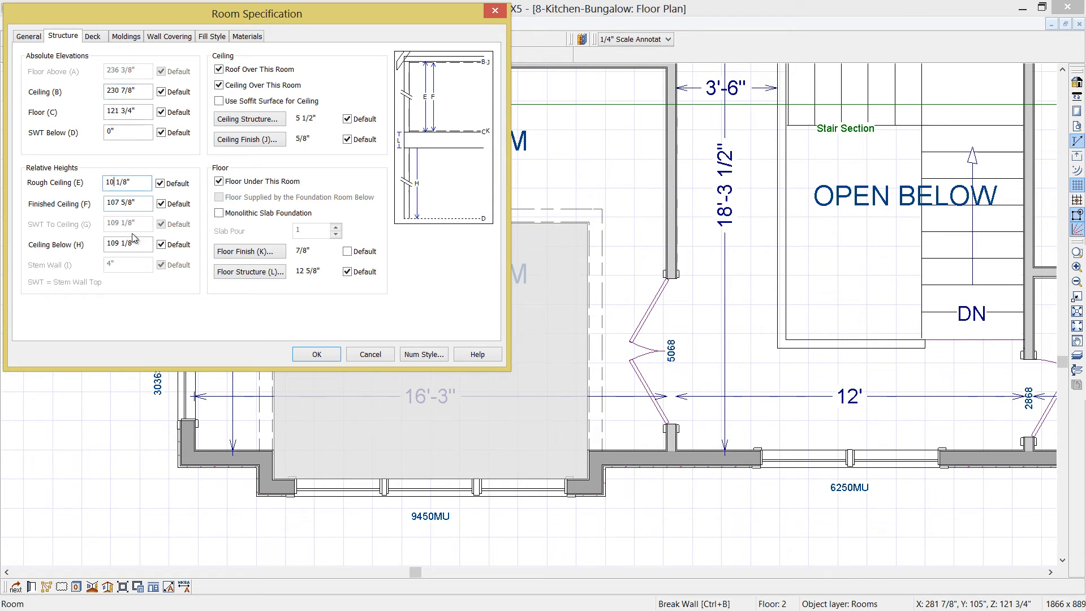
pyautogui.write('133')
pyautogui.click(318, 354)
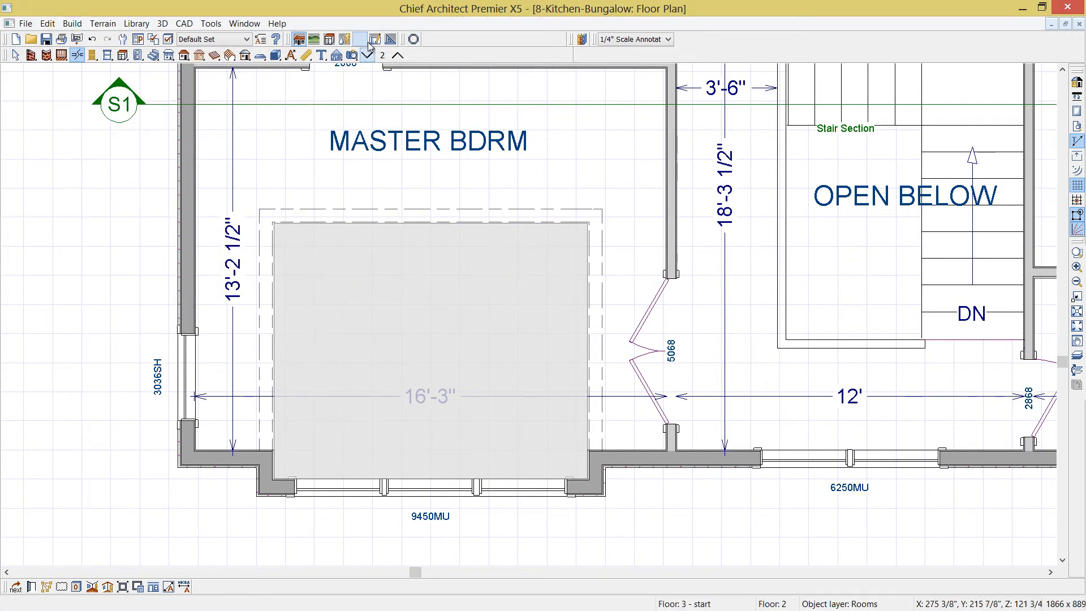
# Open a full camera 3D overview of the house and zoom in on the bump-out
pyautogui.click(353, 56)
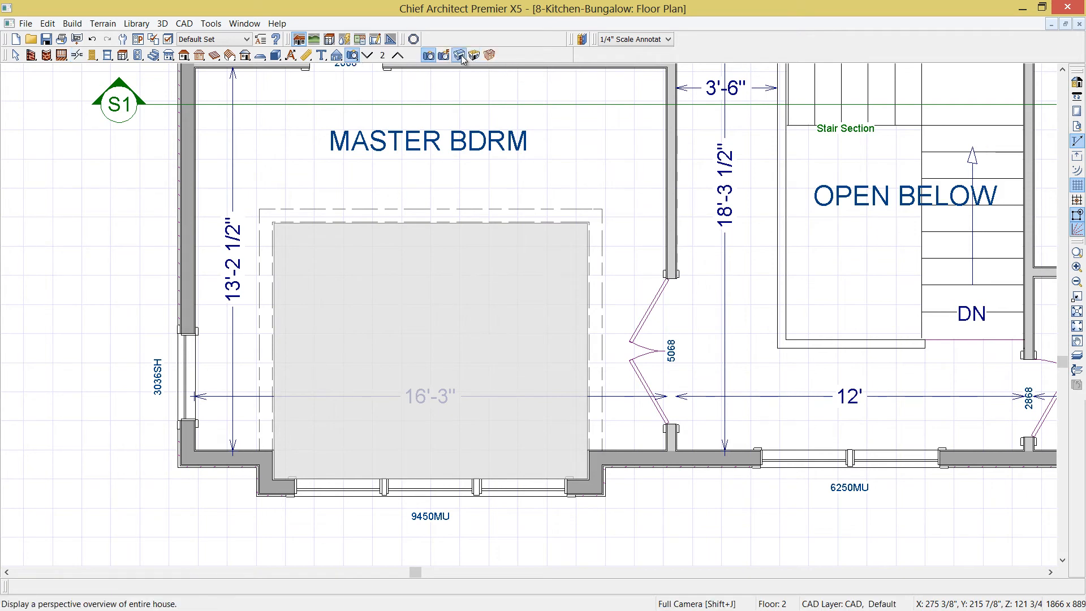
pyautogui.click(460, 55)
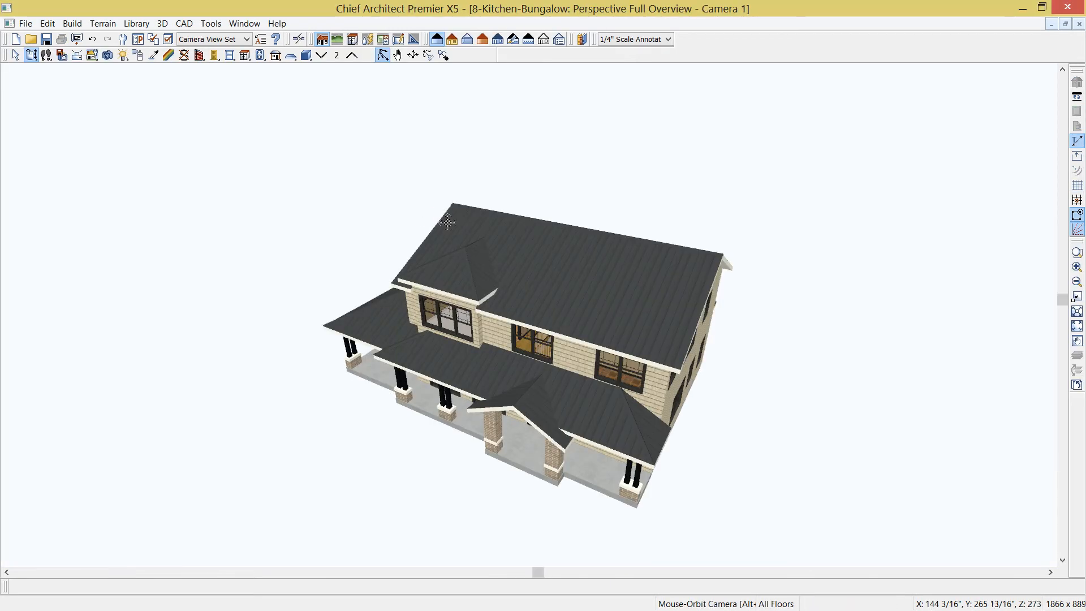
pyautogui.moveTo(173, 254); pyautogui.dragTo(317, 238)
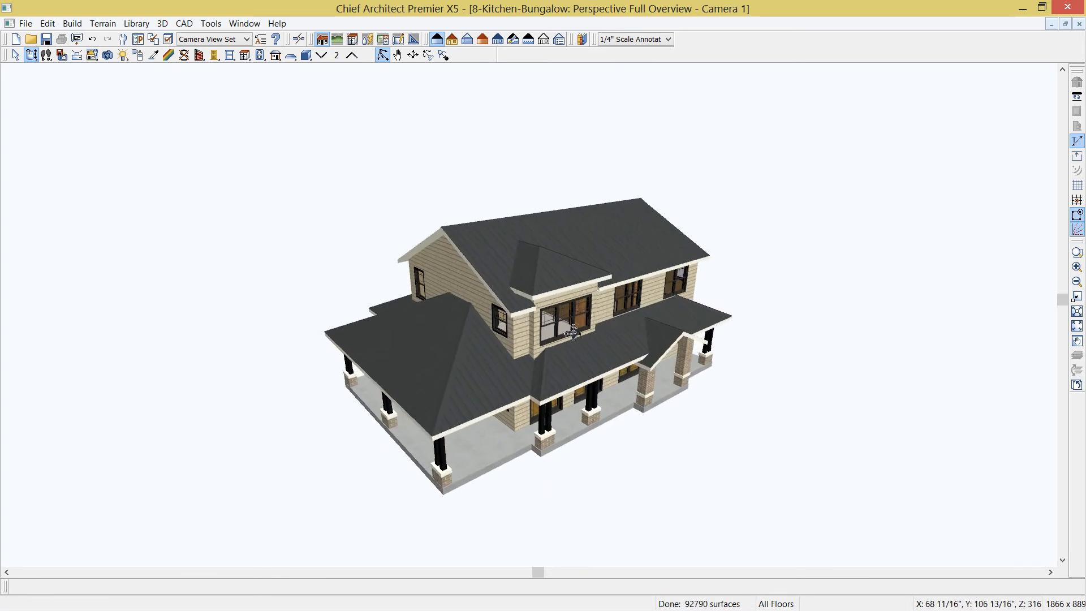
pyautogui.scroll(6, 572, 296)
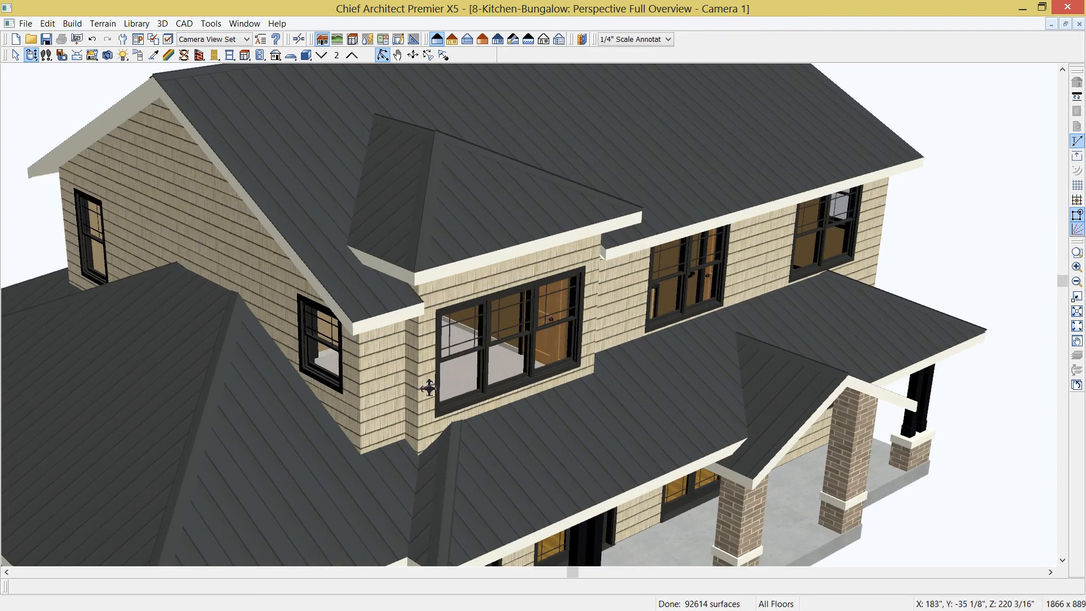
# Try changing the bump-out's front wall to a gable wall, then revert it to a hip
pyautogui.click(428, 387)
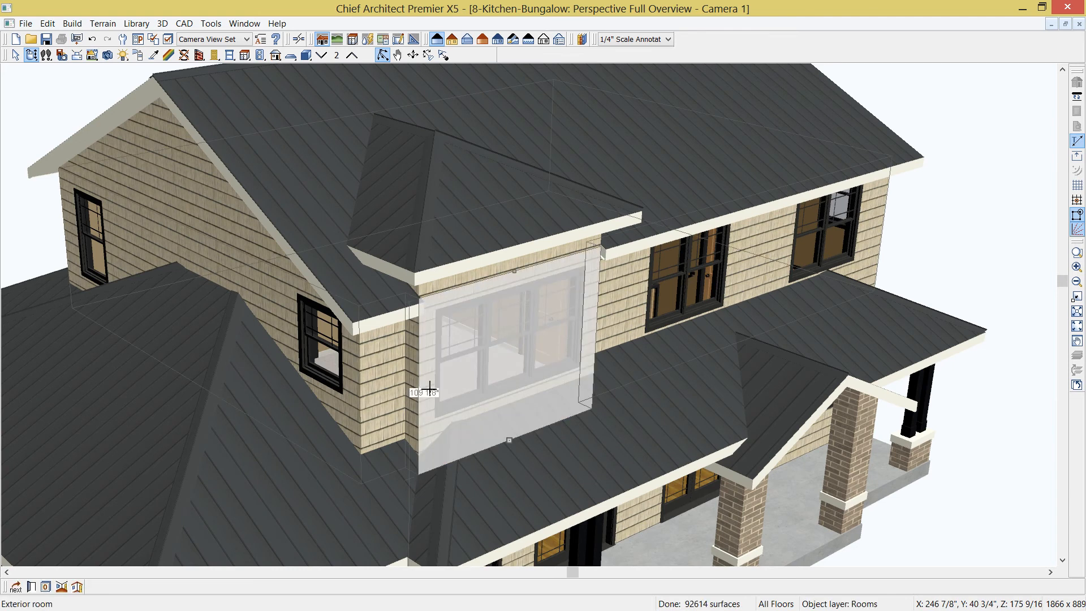
pyautogui.press('Tab')
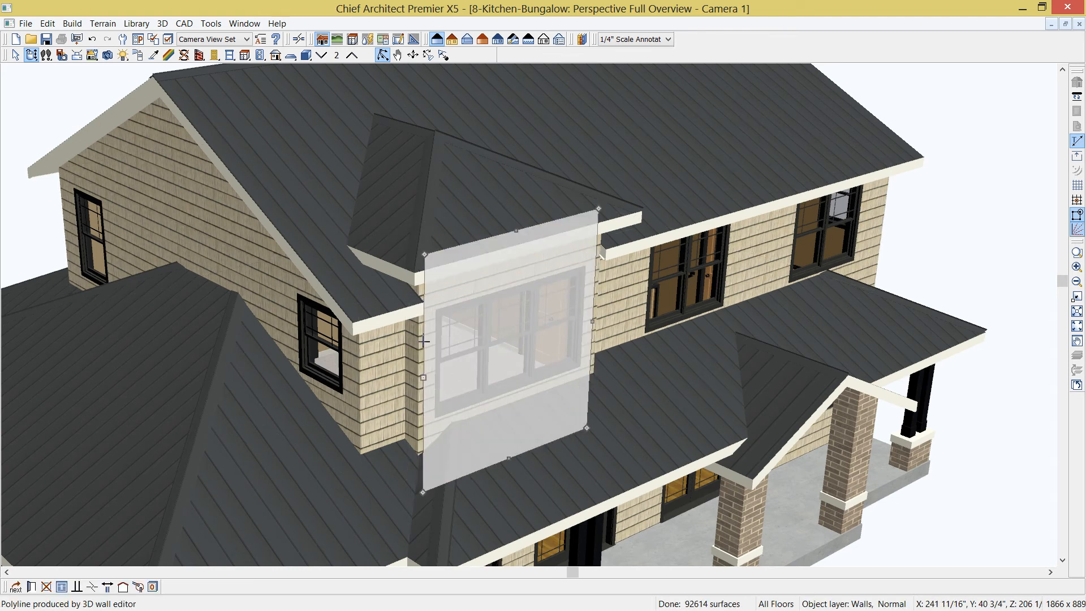
pyautogui.click(126, 591)
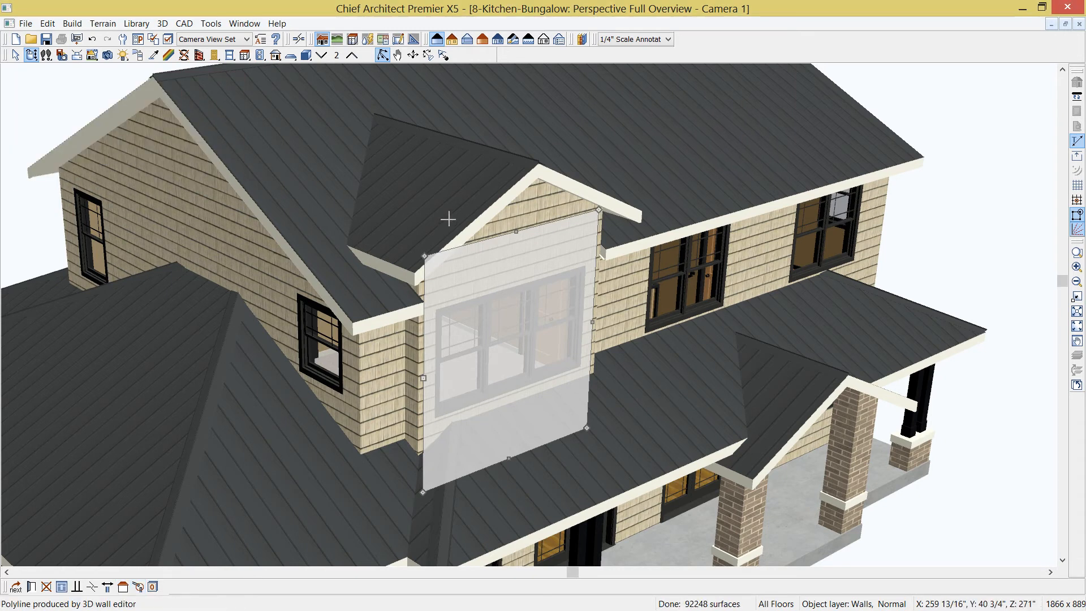
pyautogui.click(473, 199)
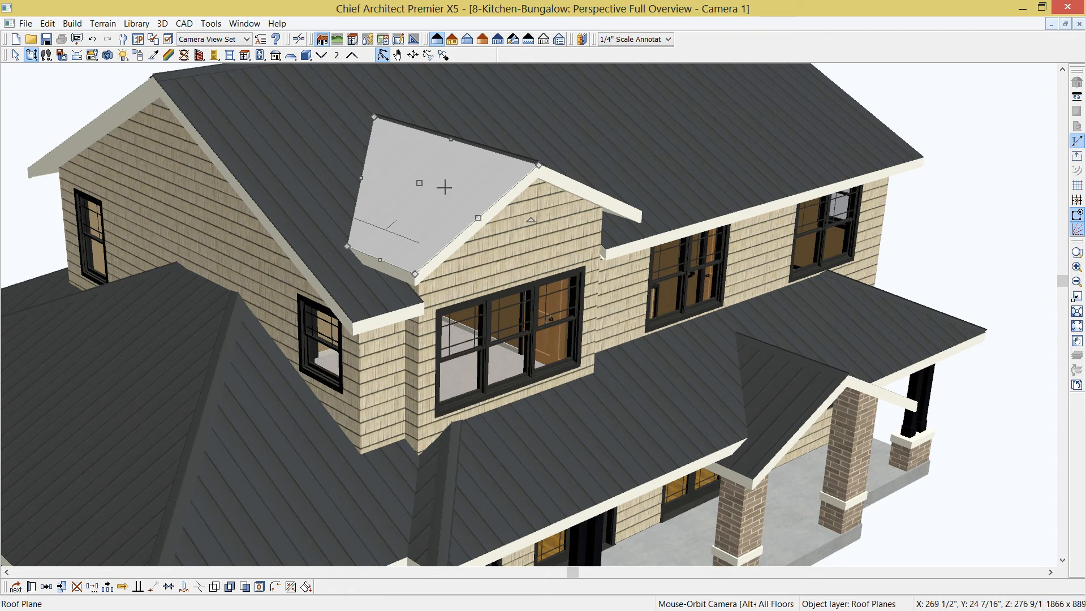
pyautogui.click(33, 57)
pyautogui.moveTo(468, 233); pyautogui.dragTo(432, 239)
pyautogui.click(308, 377)
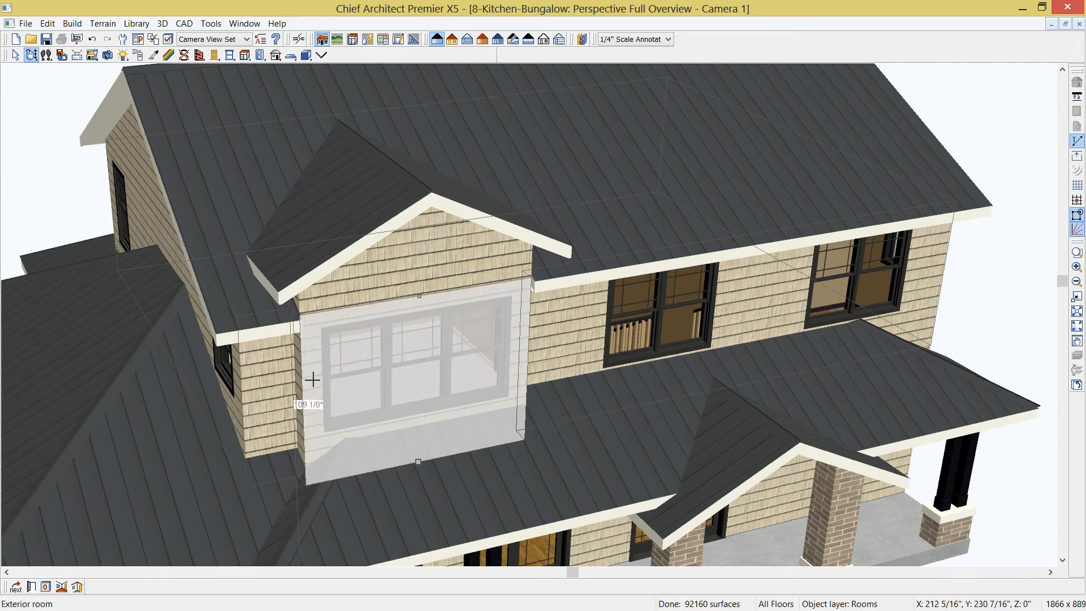
pyautogui.click(123, 587)
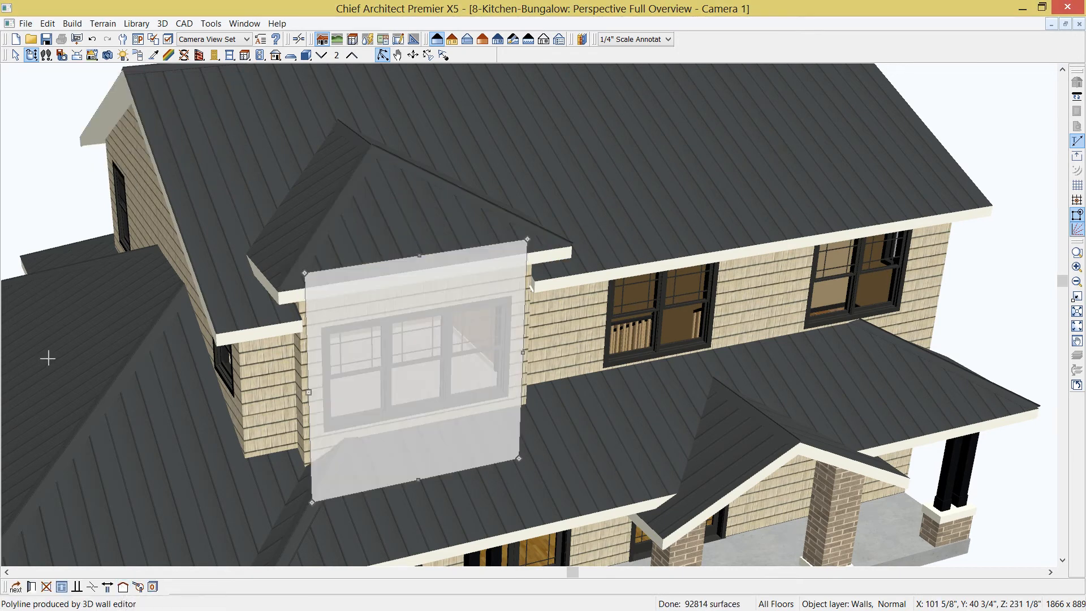
# Tile the 3D view and floor plan windows side by side and zoom the plan to the bump-out
pyautogui.hotkey('shift', 'F4')
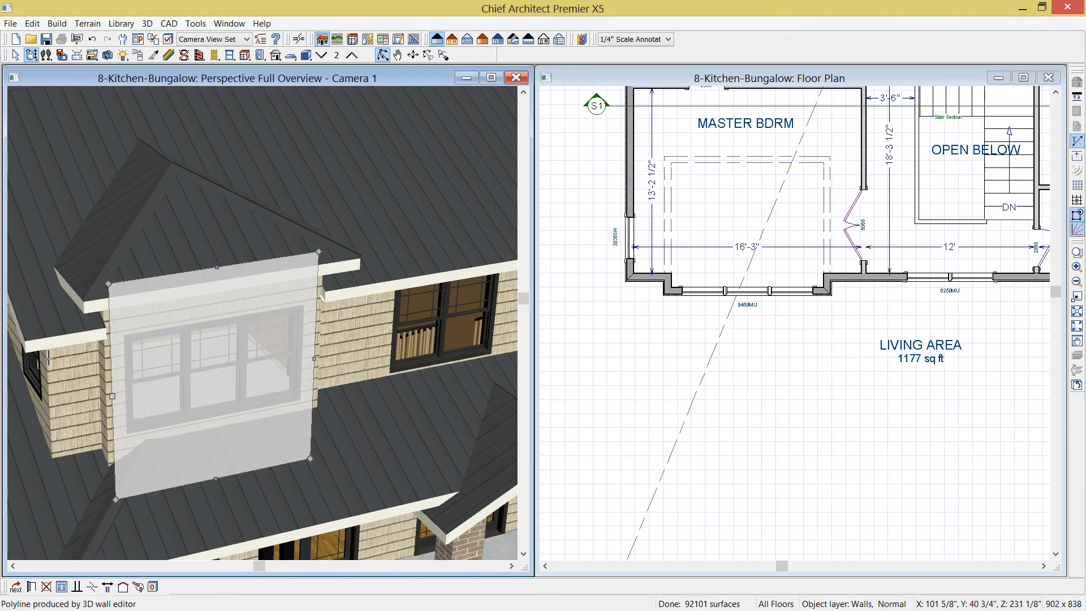
pyautogui.click(667, 75)
pyautogui.moveTo(721, 212); pyautogui.dragTo(715, 314, button='middle')
pyautogui.hotkey('shift', 'j')
pyautogui.scroll(4, 709, 339)
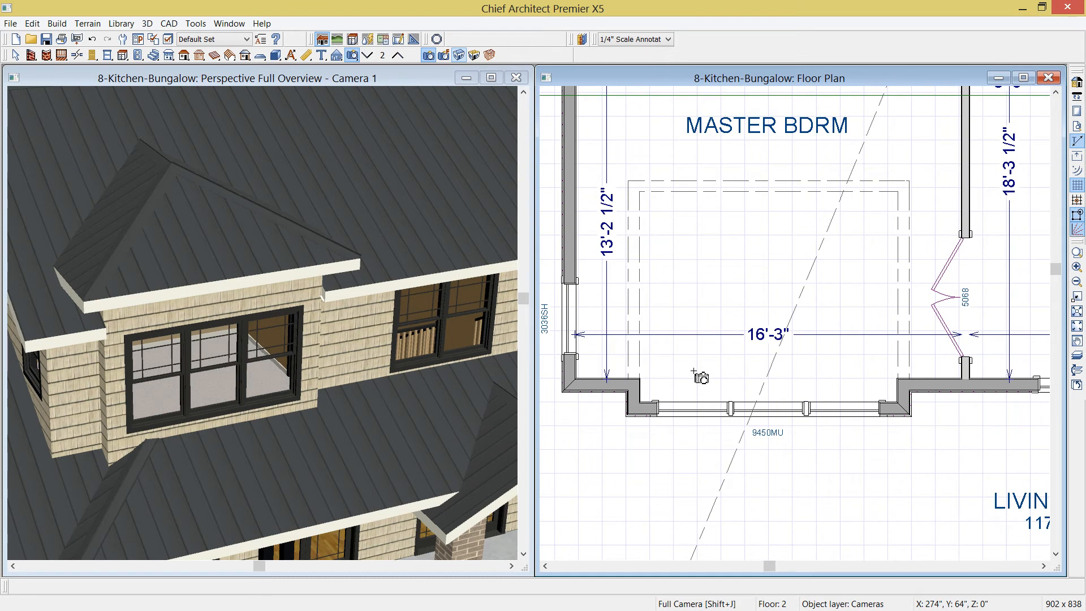
# Set the bump-out's and alcove's east and west side walls to High Shed/Gable walls
pyautogui.press('space')
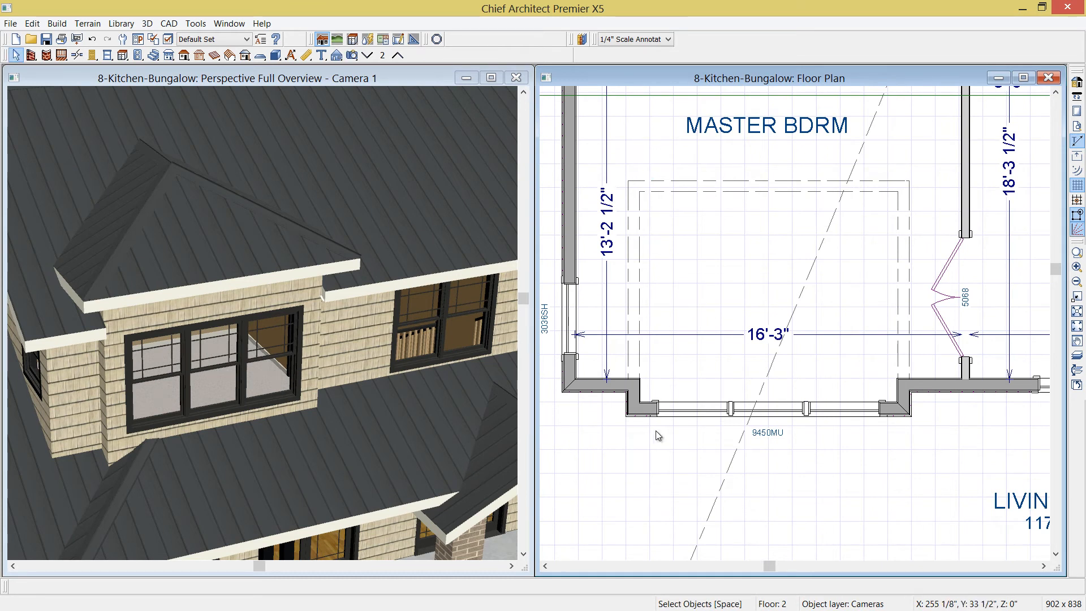
pyautogui.click(641, 399)
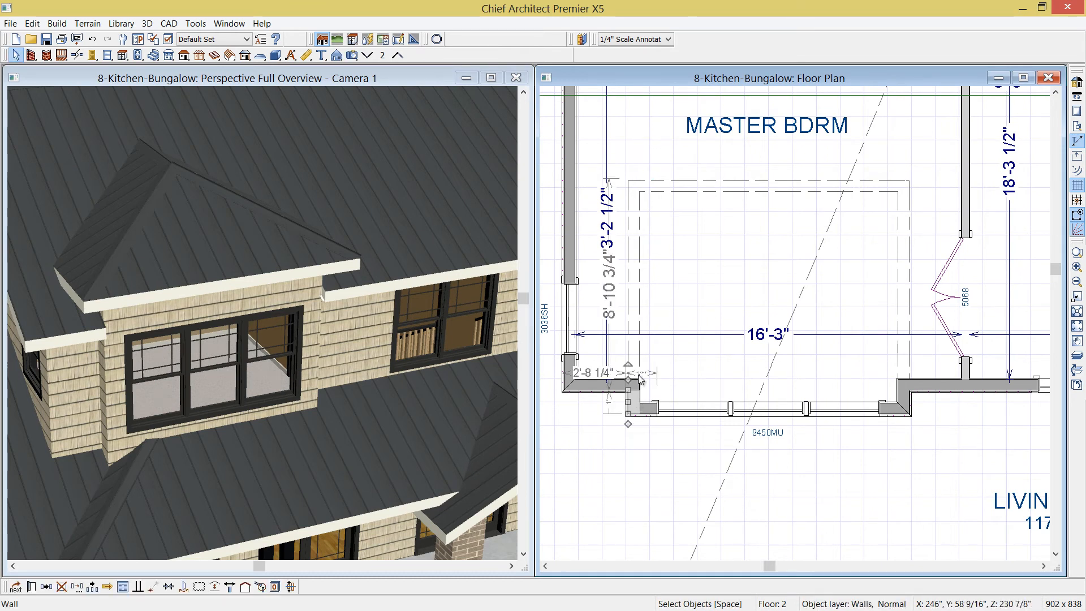
pyautogui.keyDown('shift'); pyautogui.click(637, 303); pyautogui.keyUp('shift')
pyautogui.keyDown('shift'); pyautogui.click(905, 396); pyautogui.keyUp('shift')
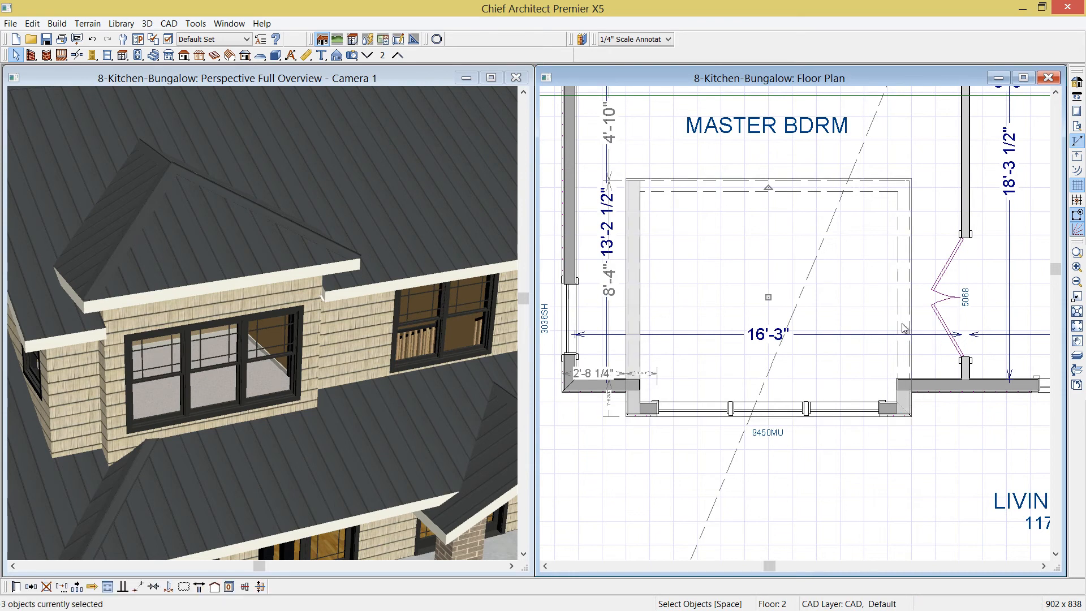
pyautogui.keyDown('shift'); pyautogui.click(904, 281); pyautogui.keyUp('shift')
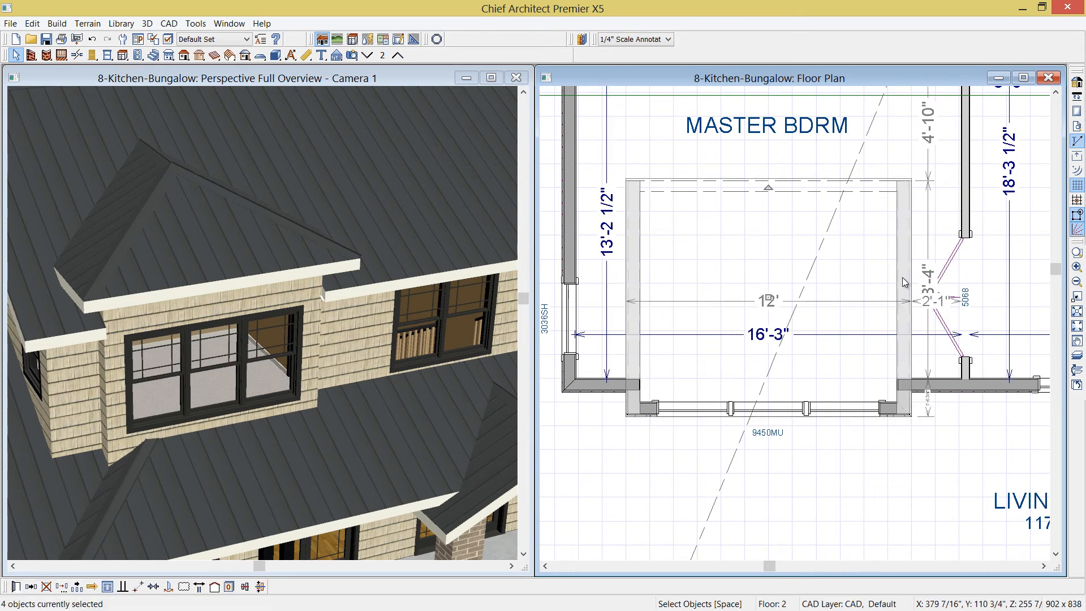
pyautogui.hotkey('ctrl', 'e')
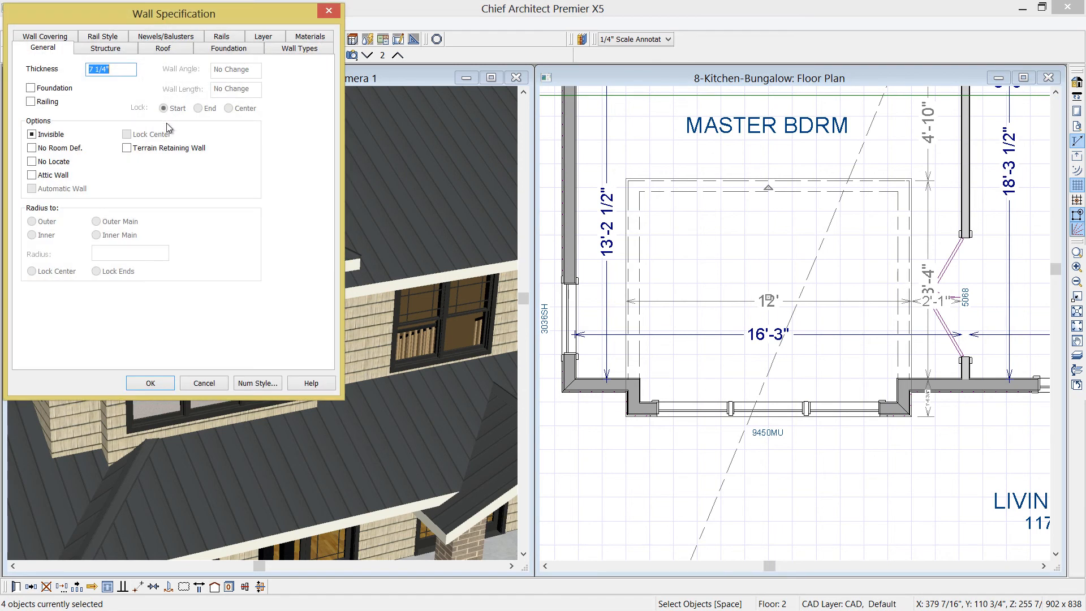
pyautogui.click(156, 49)
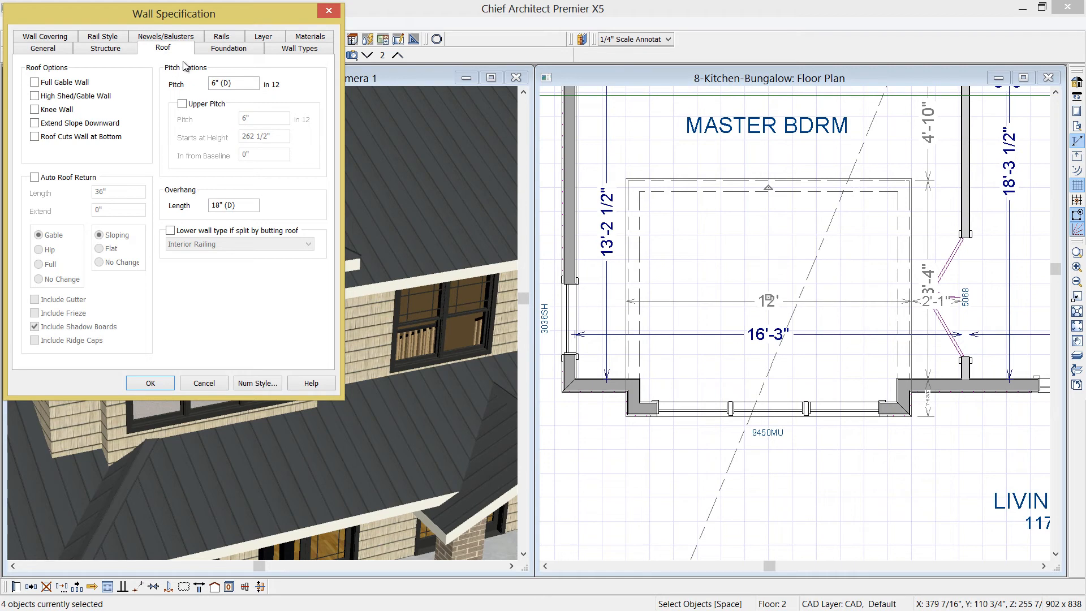
pyautogui.moveTo(245, 89); pyautogui.dragTo(166, 93)
pyautogui.click(36, 96)
pyautogui.click(159, 386)
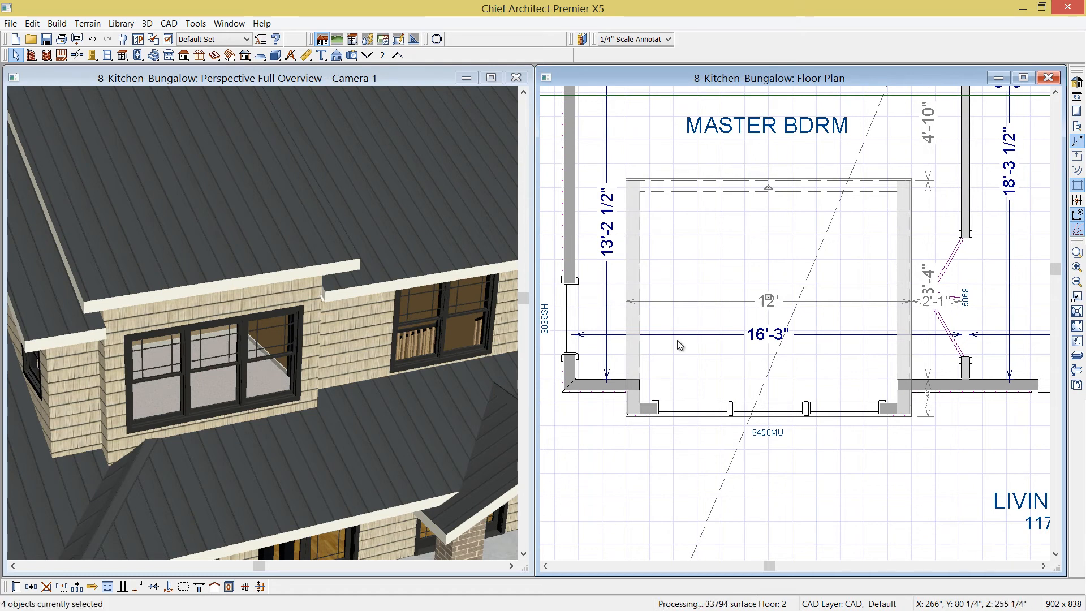
# Set the roof pitch of the bump-out's front wall to 3 in 12
pyautogui.click(649, 415)
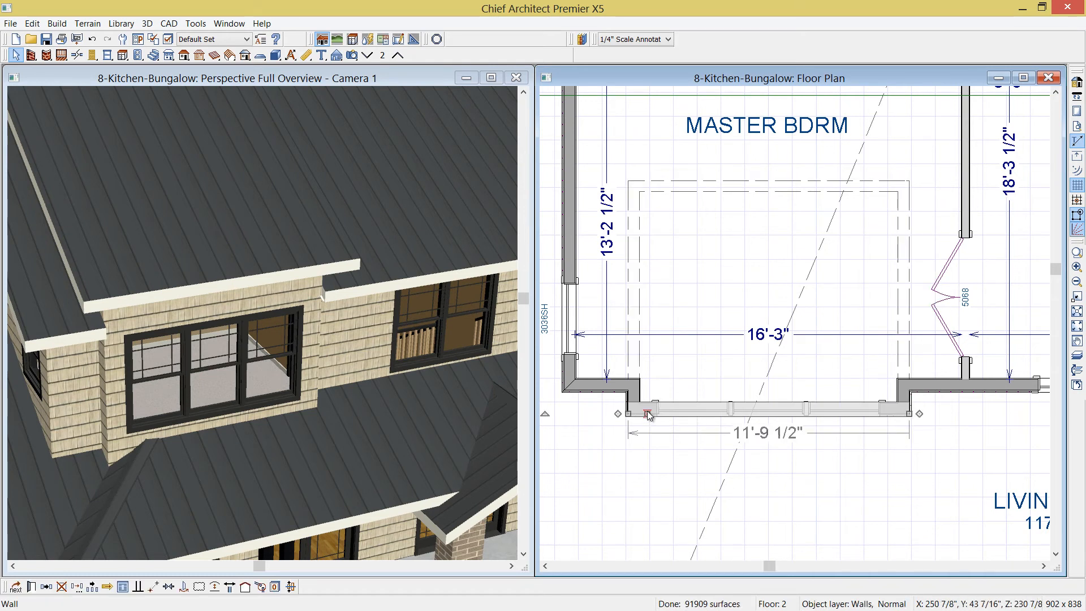
pyautogui.doubleClick(648, 416)
pyautogui.moveTo(230, 86); pyautogui.dragTo(181, 81)
pyautogui.write('3')
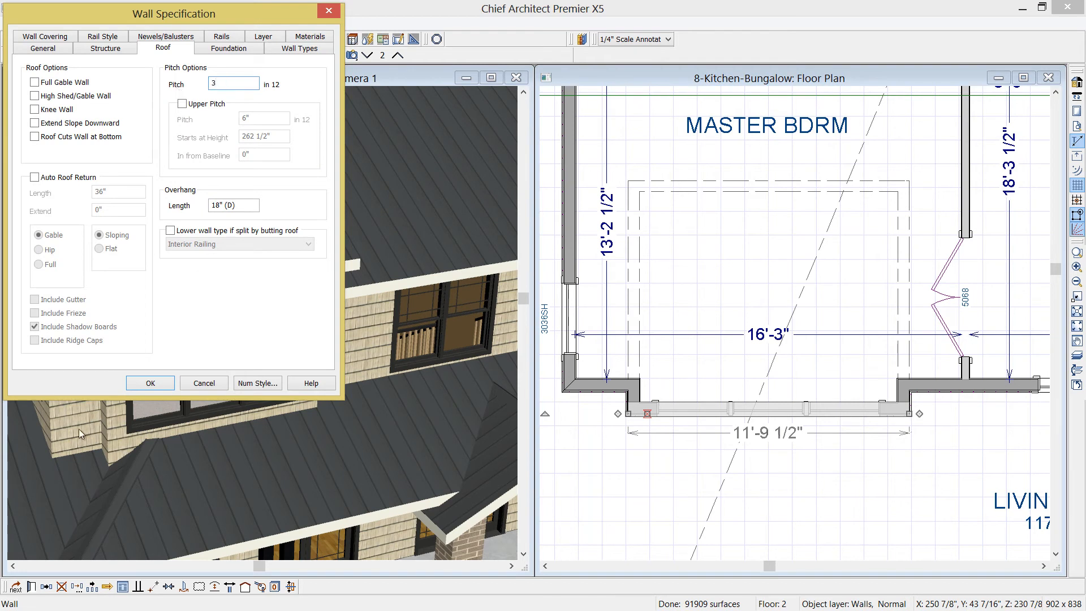
pyautogui.click(147, 381)
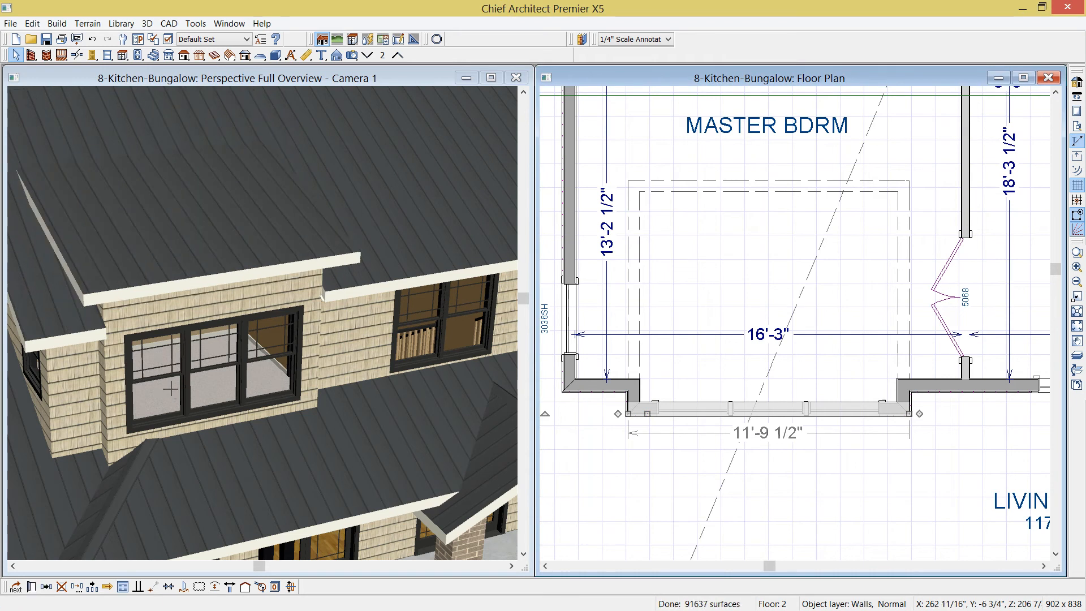
# Orbit and zoom the 3D view to inspect the new roof over the bump-out
pyautogui.click(76, 76)
pyautogui.click(32, 55)
pyautogui.moveTo(117, 296); pyautogui.dragTo(263, 219)
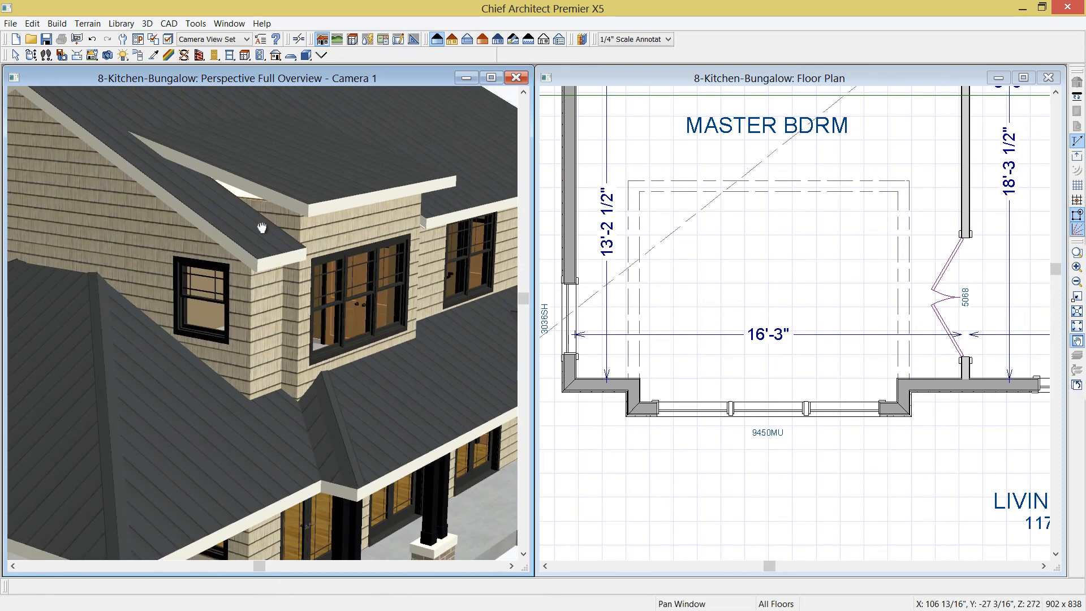
pyautogui.moveTo(263, 219); pyautogui.dragTo(242, 332, button='middle')
pyautogui.scroll(3, 247, 315)
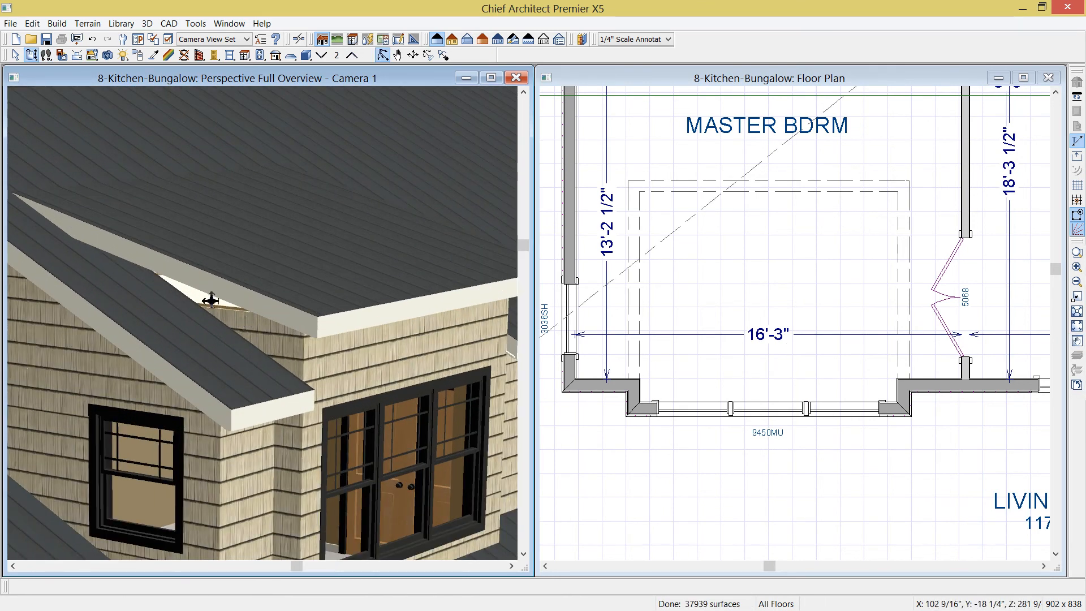
pyautogui.moveTo(279, 315); pyautogui.dragTo(269, 321)
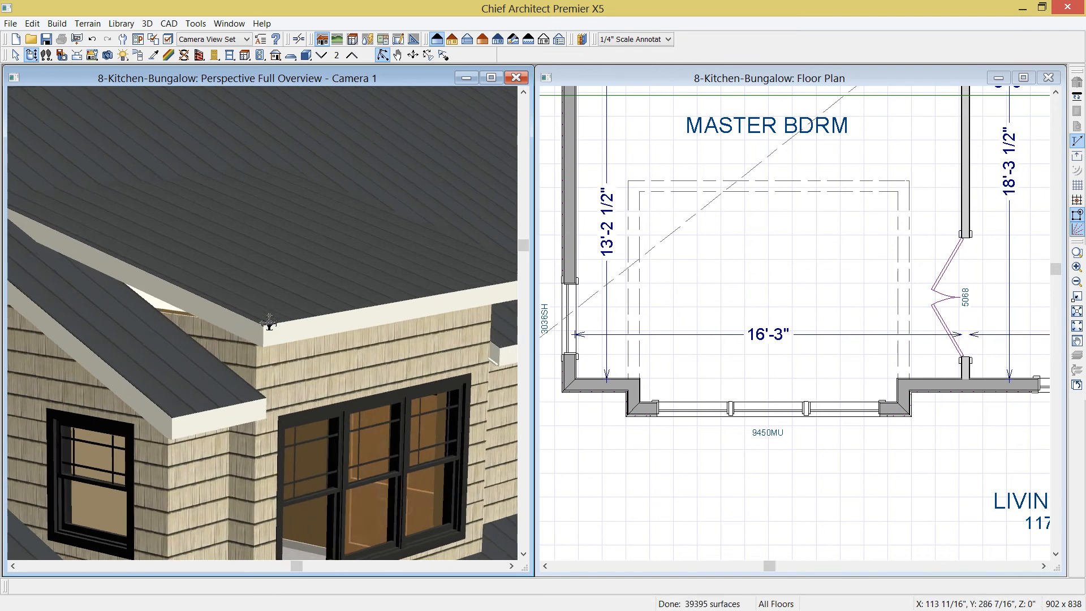
# On the attic floor with the reference floor shown, draw an exterior wall over the bump-out's west side wall and align it with the wall below
pyautogui.click(676, 79)
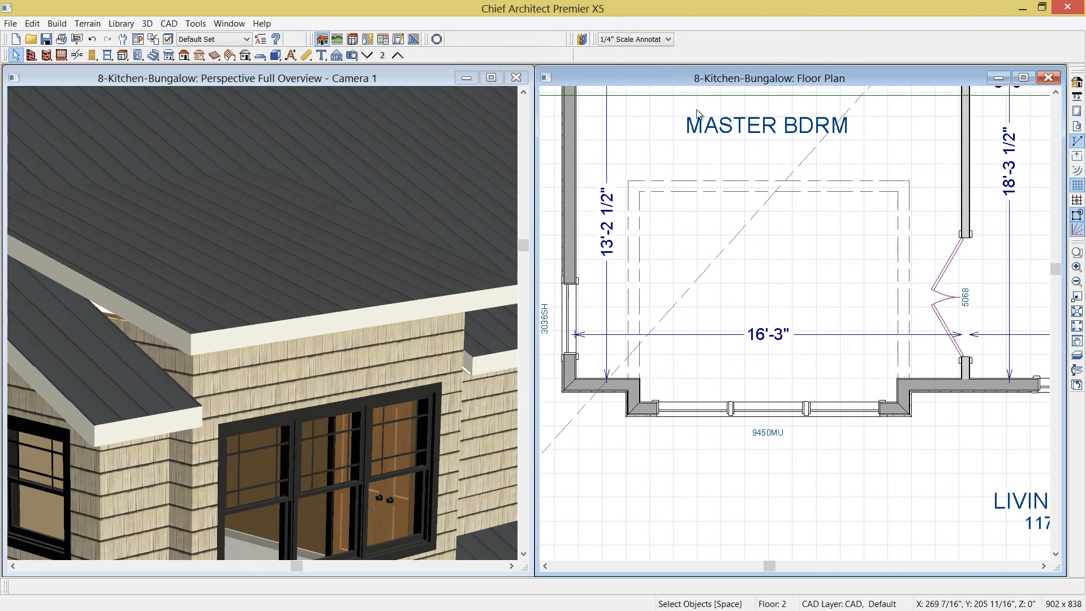
pyautogui.click(398, 57)
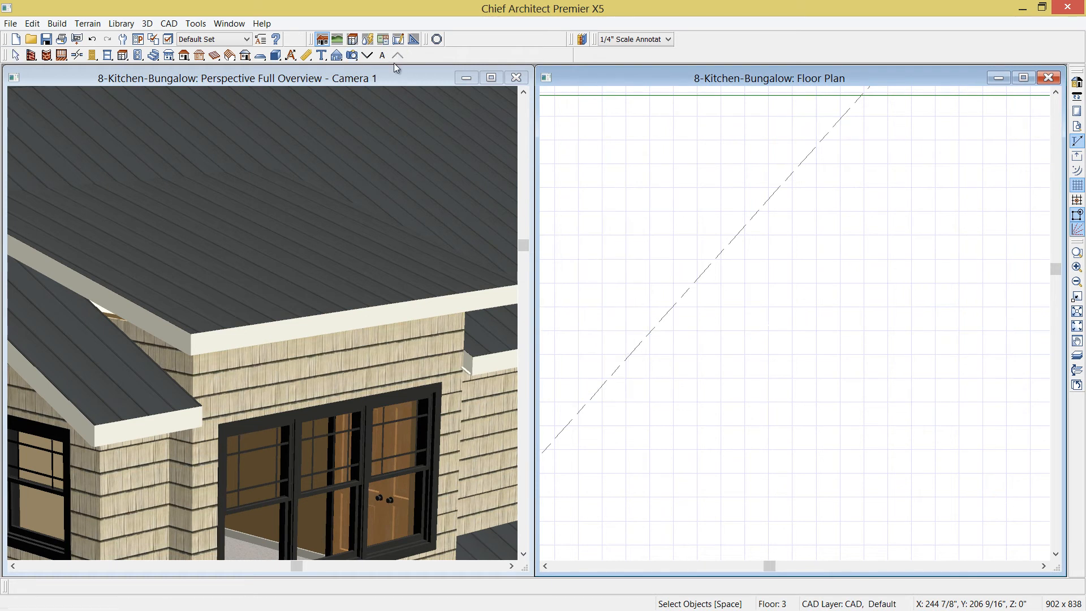
pyautogui.scroll(-2, 809, 187)
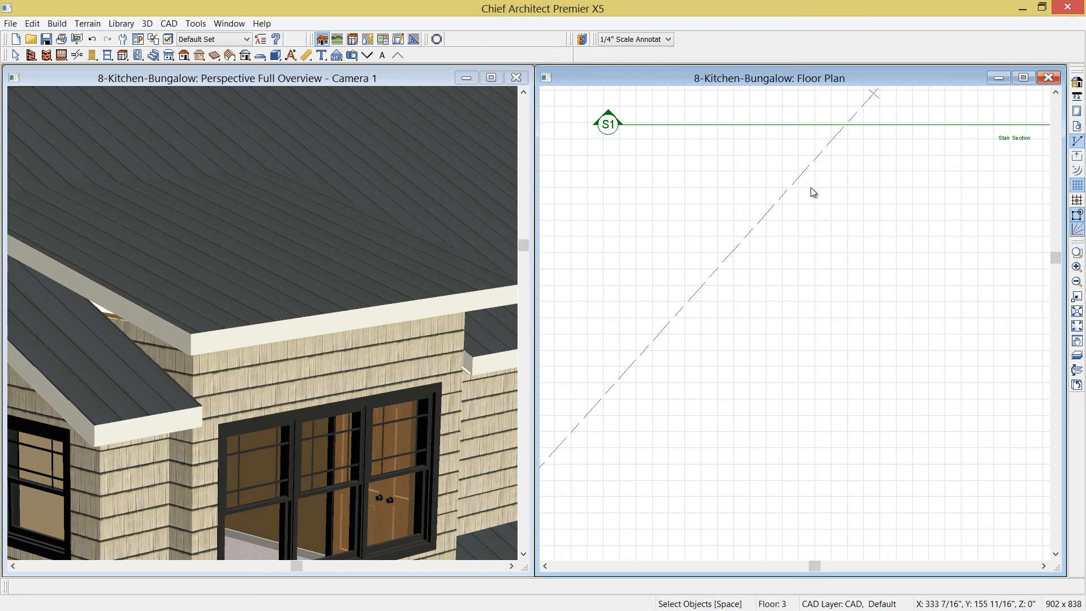
pyautogui.click(1074, 356)
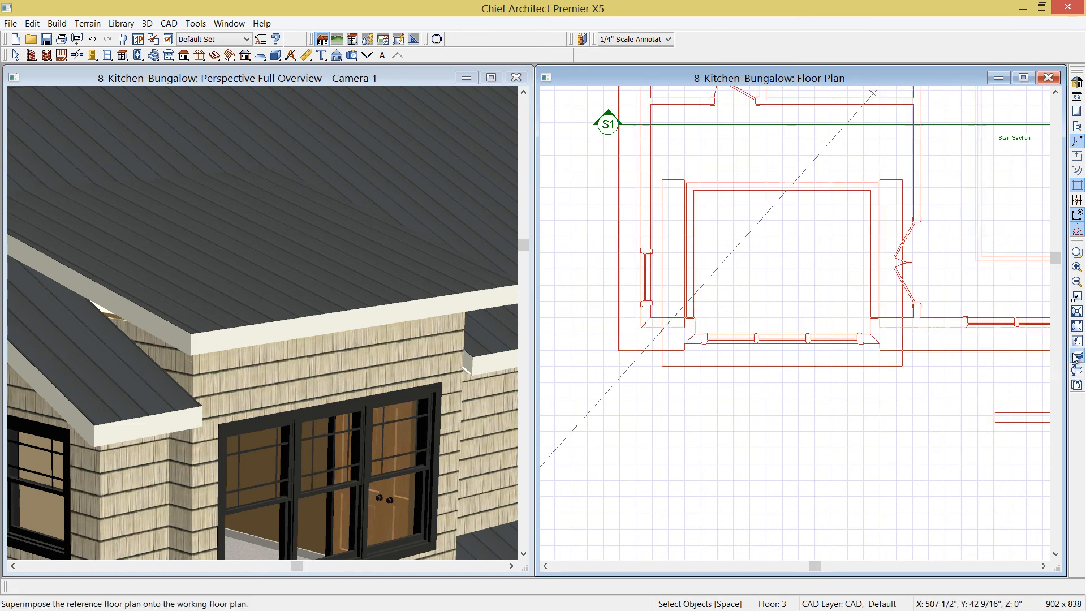
pyautogui.moveTo(805, 279); pyautogui.dragTo(803, 320, button='middle')
pyautogui.scroll(3, 806, 315)
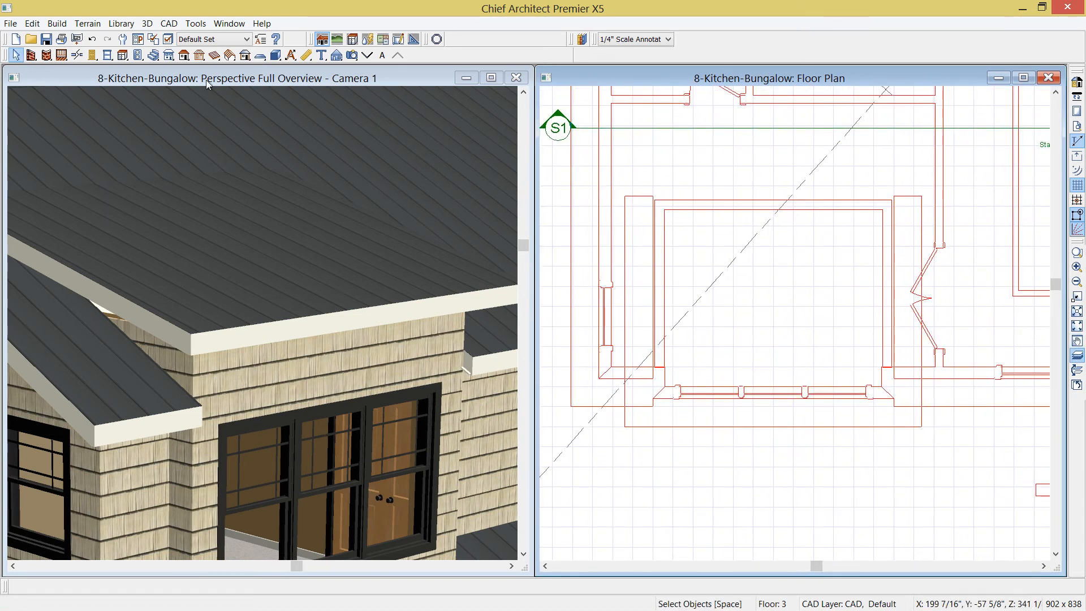
pyautogui.click(61, 55)
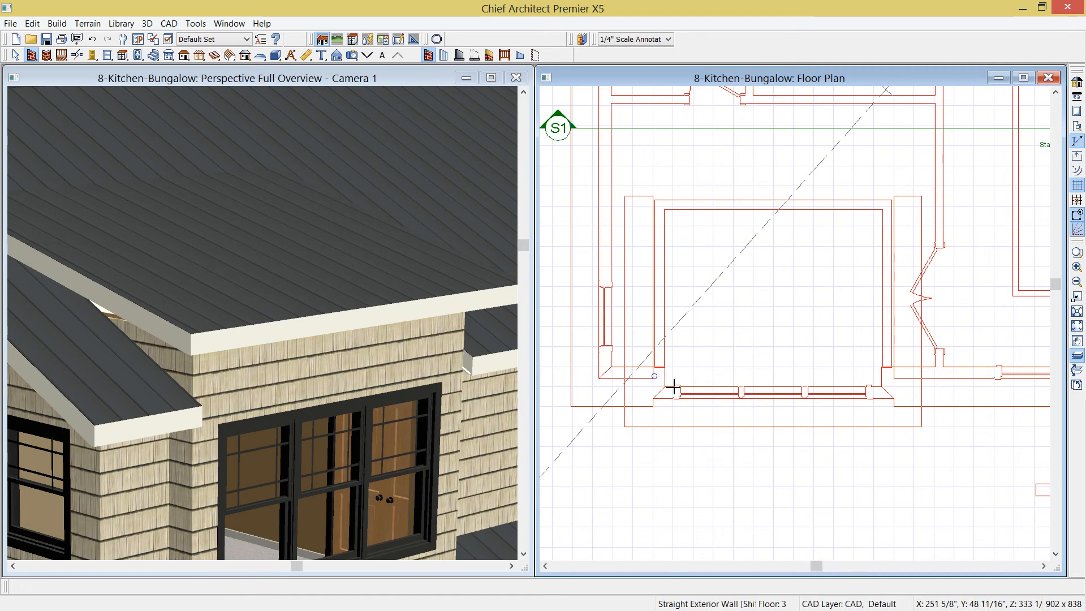
pyautogui.moveTo(654, 395); pyautogui.dragTo(667, 202)
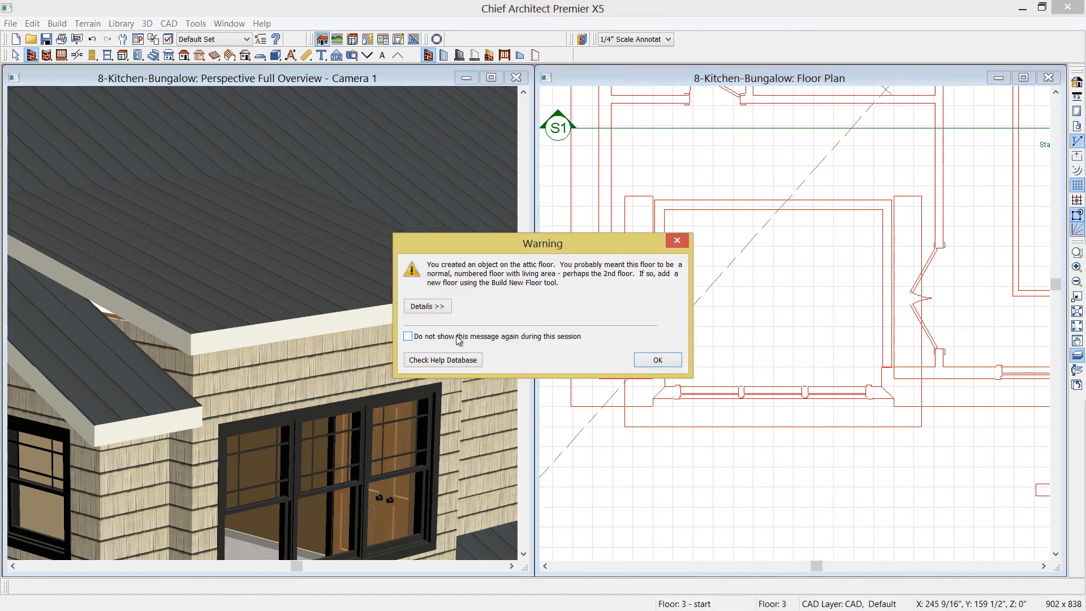
pyautogui.click(645, 360)
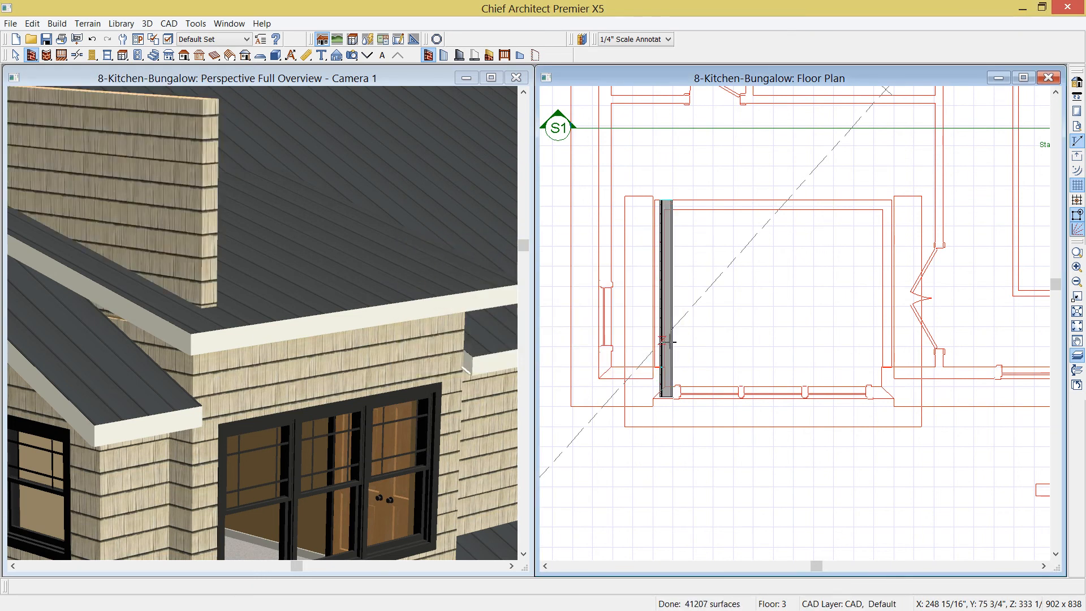
pyautogui.click(668, 341)
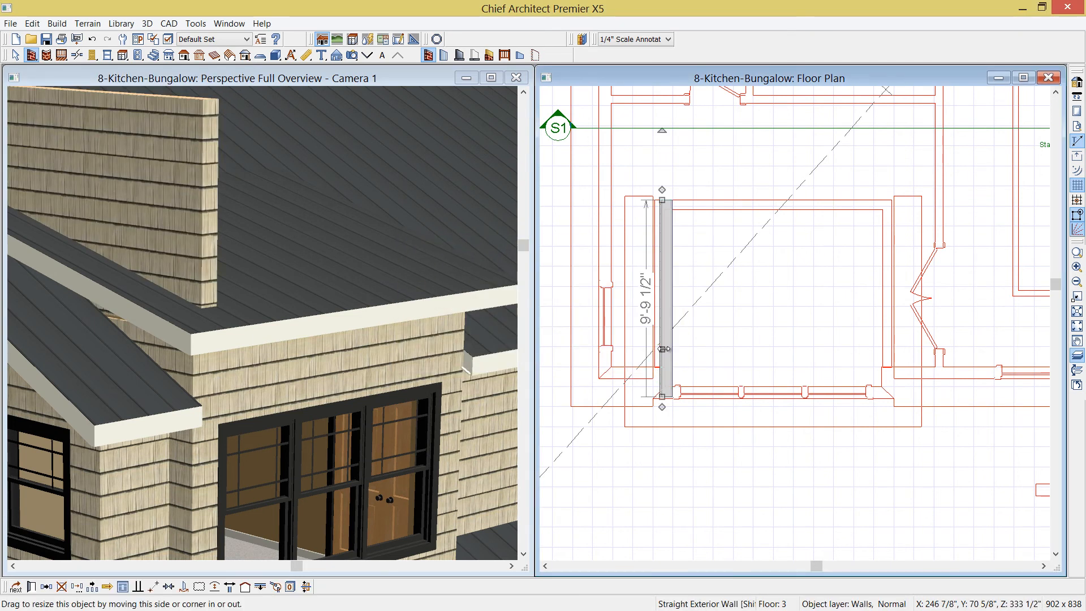
pyautogui.click(261, 587)
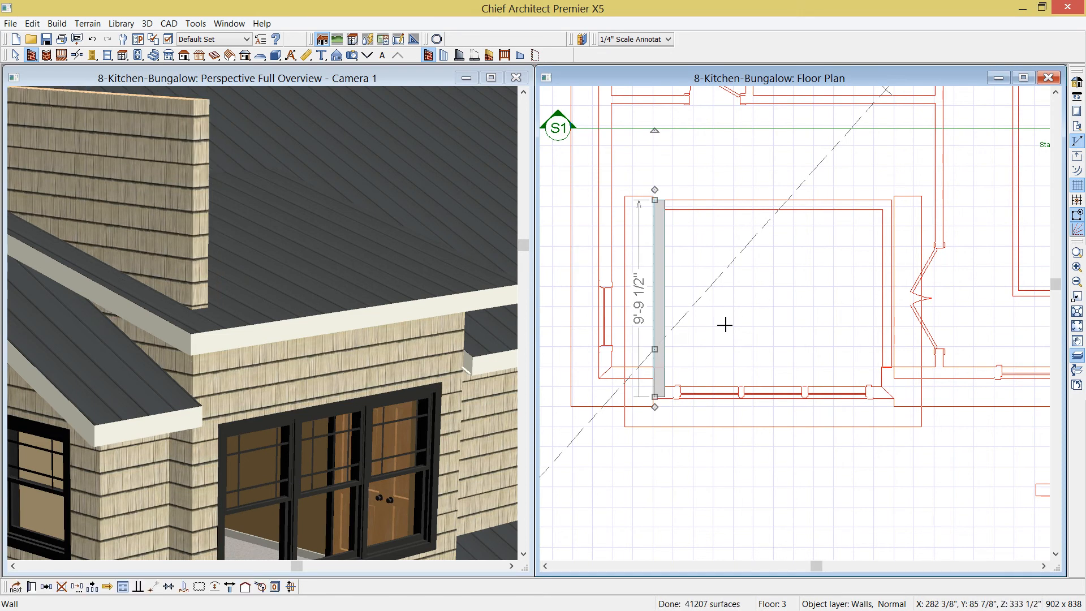
# Set the new attic wall to a High Shed/Gable Wall with Roof Cuts Wall at Bottom
pyautogui.hotkey('ctrl', 'e')
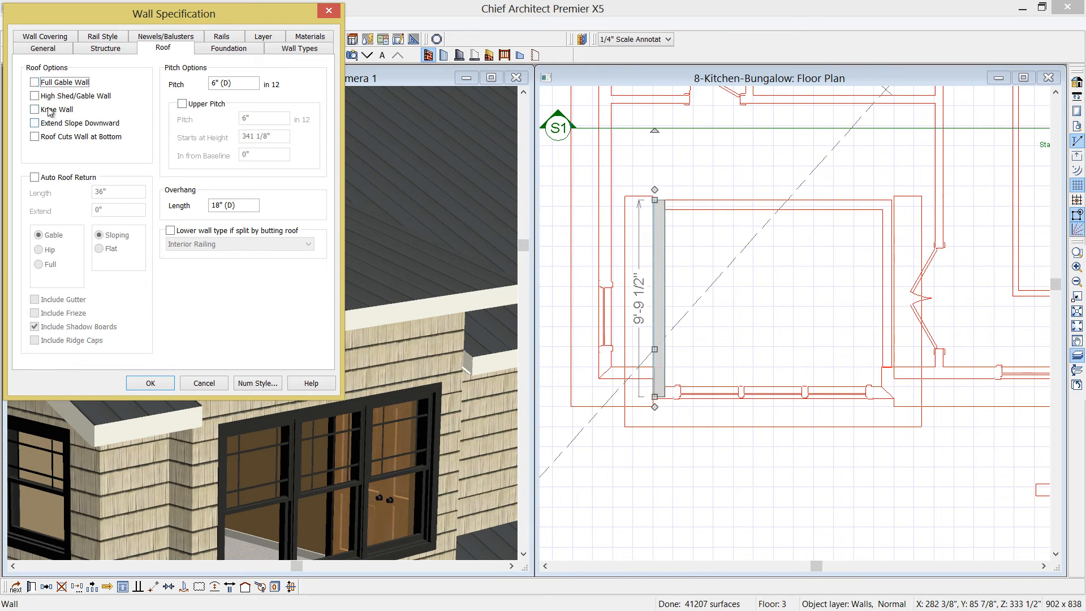
pyautogui.click(34, 96)
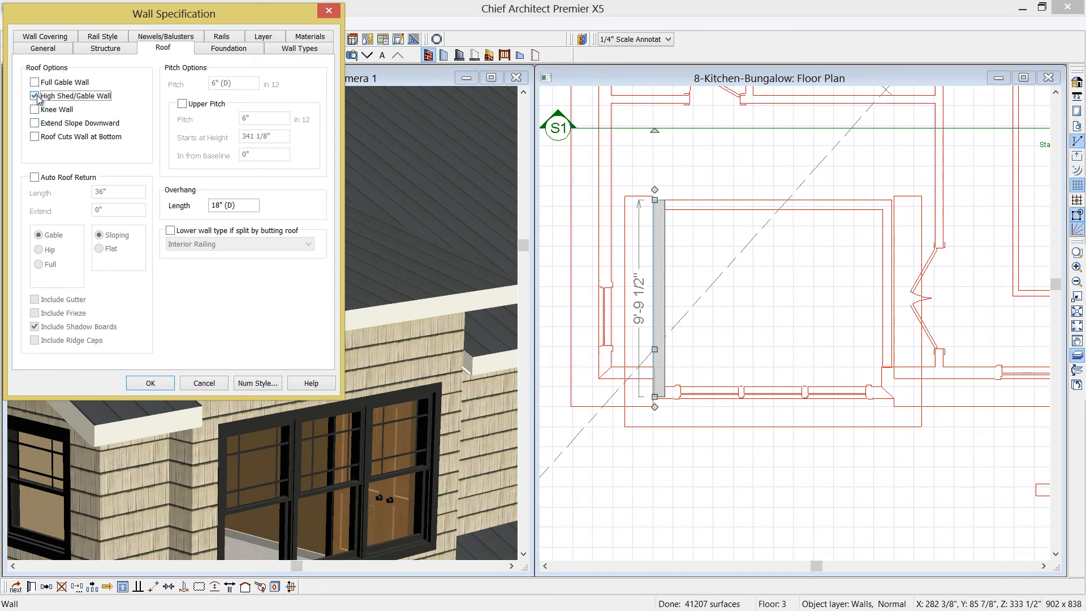
pyautogui.click(35, 137)
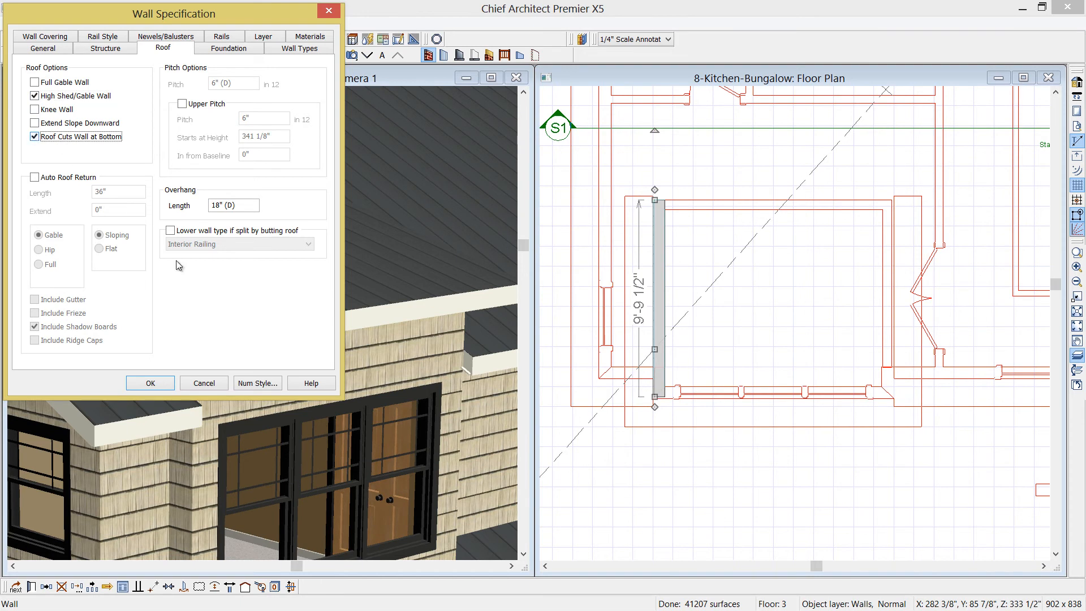
pyautogui.click(149, 382)
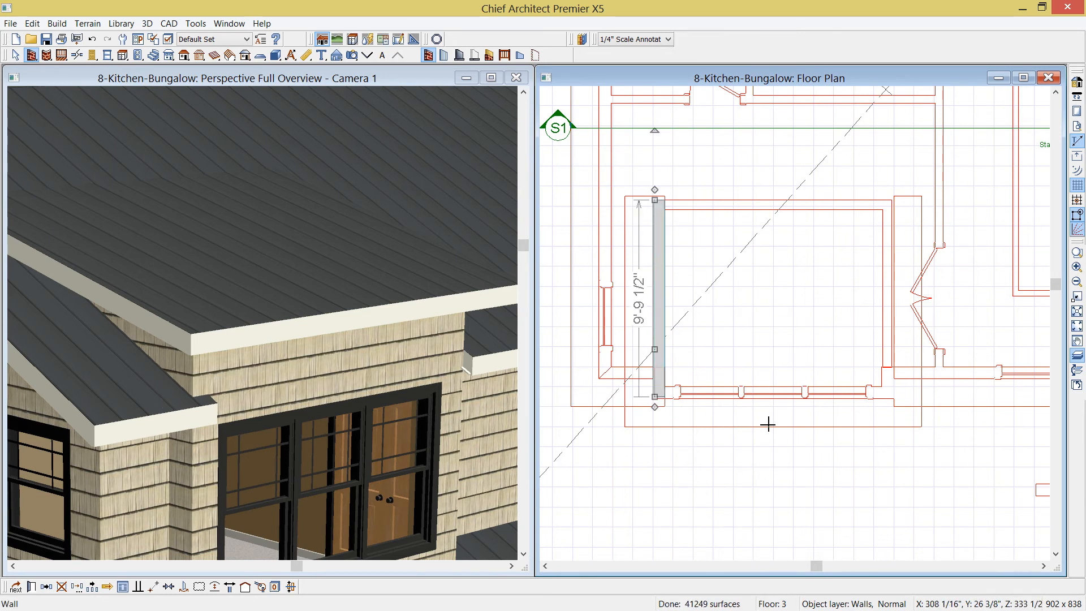
# Draw a centre line through the bump-out and mirror a copy of the attic wall about it to the east side
pyautogui.press('w')
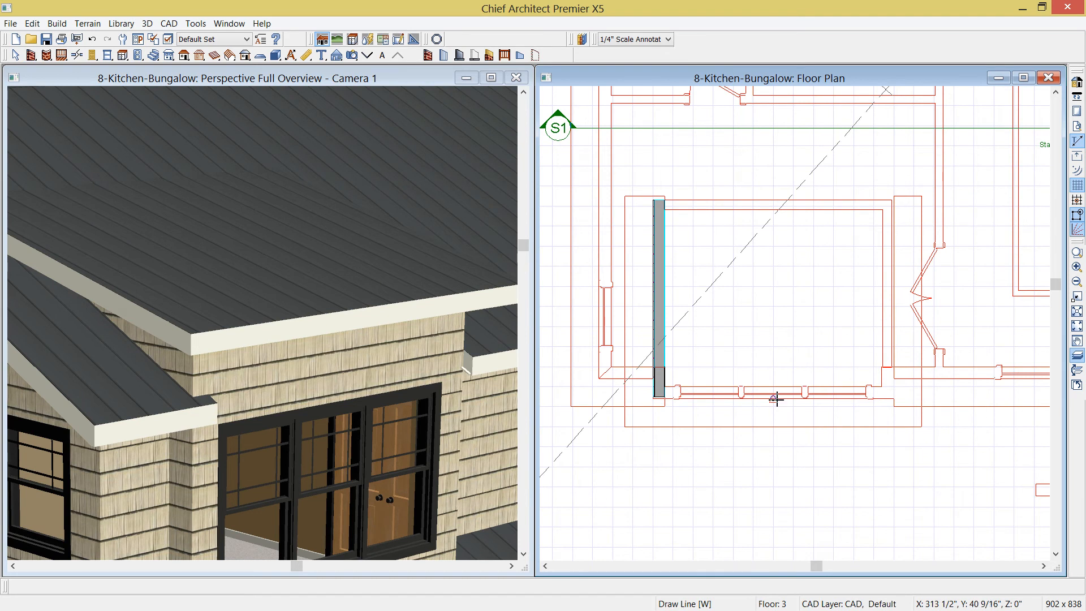
pyautogui.moveTo(773, 304); pyautogui.dragTo(773, 425)
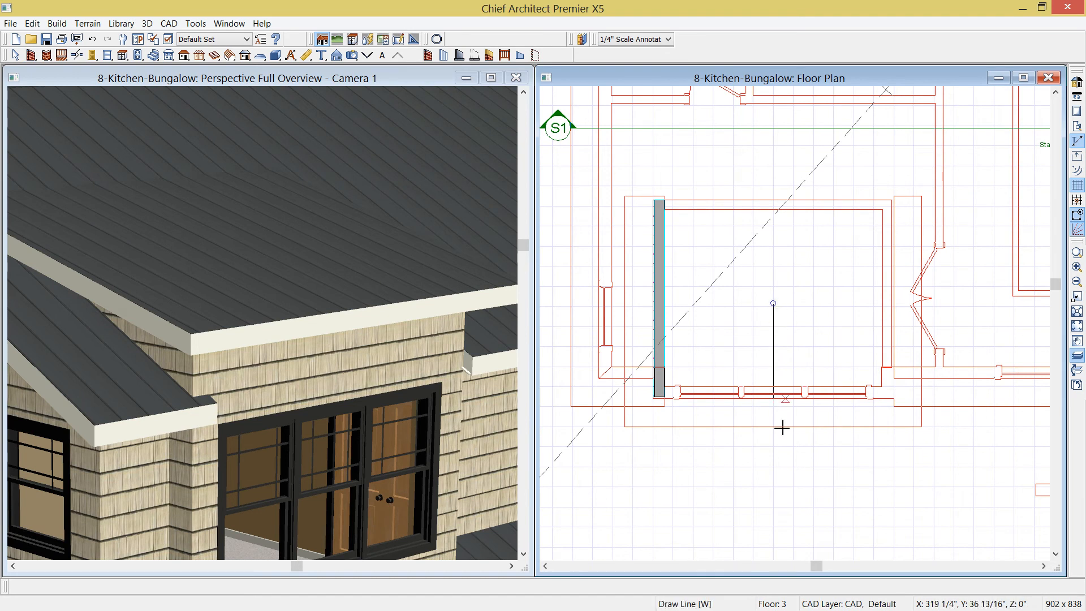
pyautogui.click(659, 328)
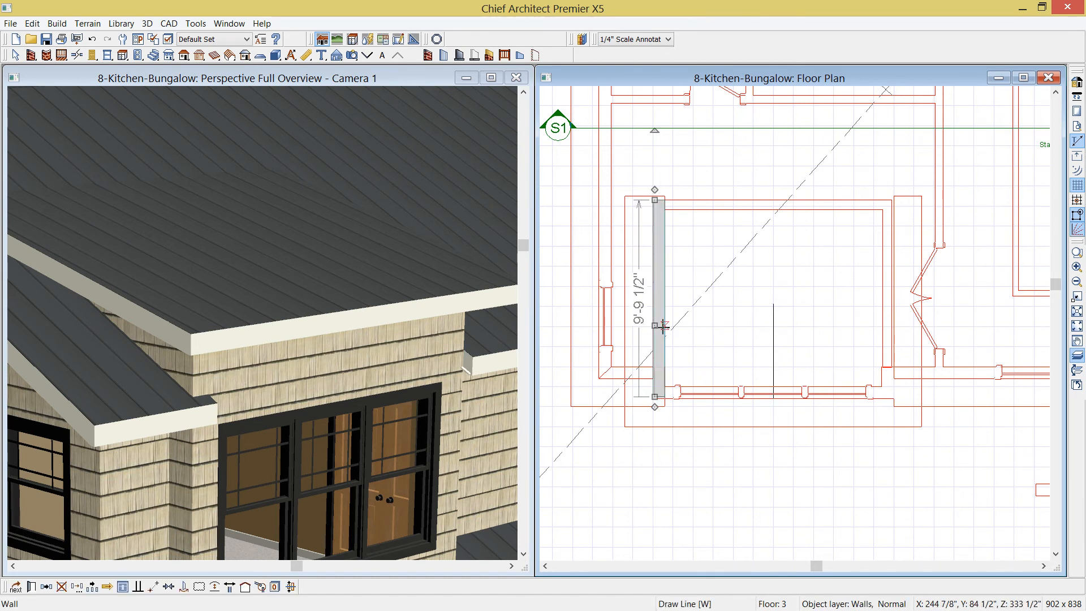
pyautogui.click(47, 588)
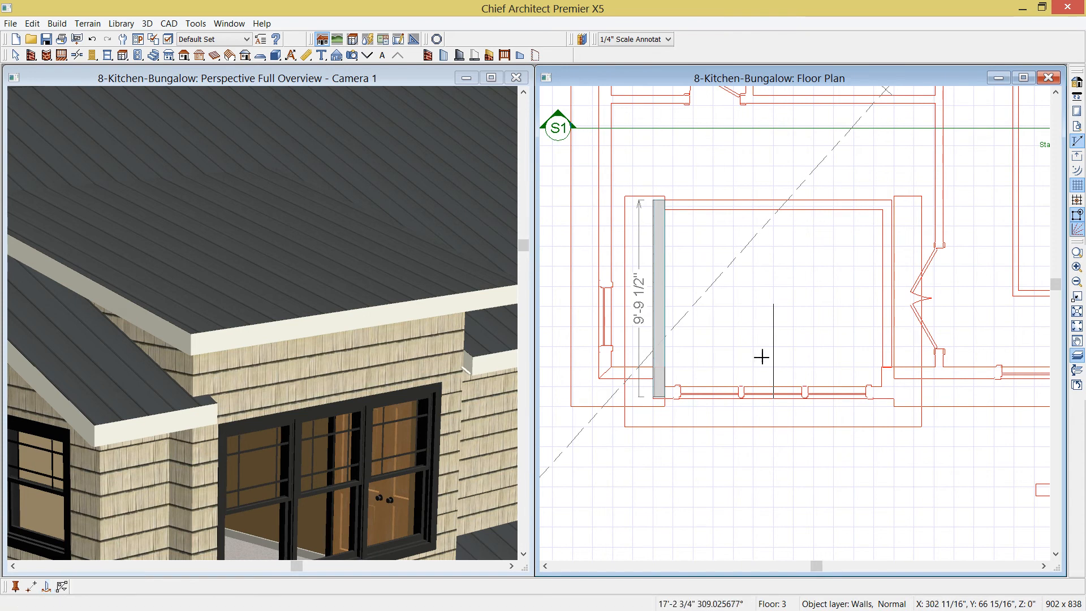
pyautogui.click(776, 332)
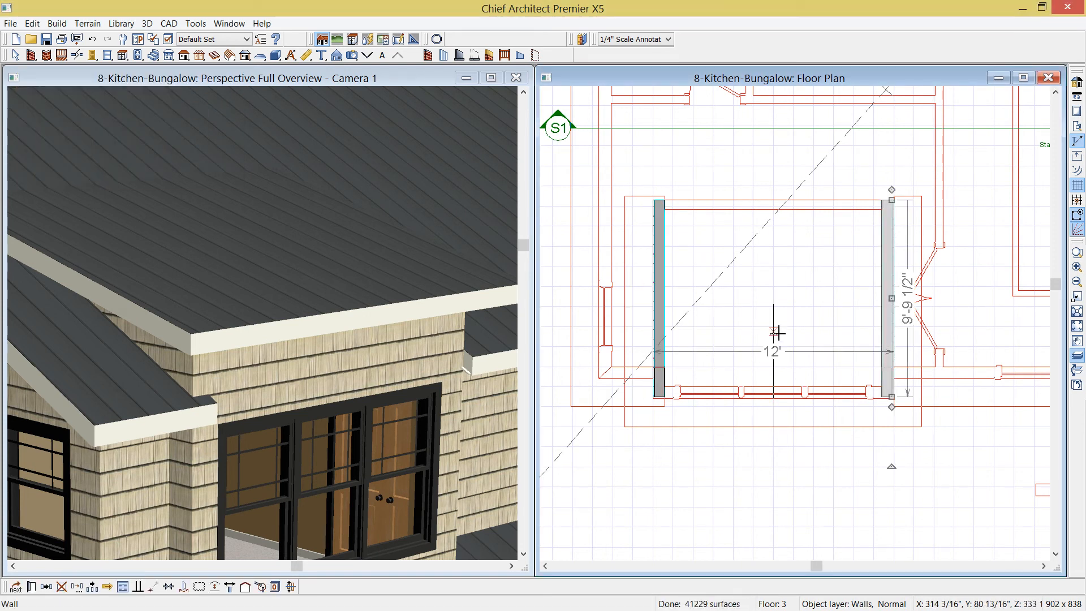
# Make the bump-out's roof plane a curved roof with an angle at ridge of 0°
pyautogui.click(295, 86)
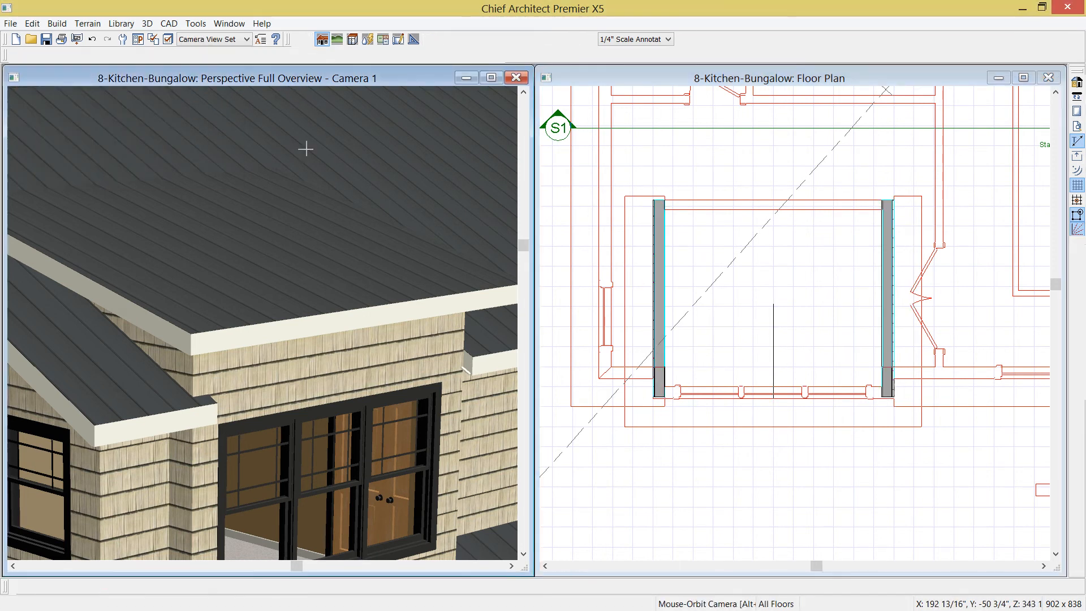
pyautogui.moveTo(319, 275); pyautogui.dragTo(197, 334)
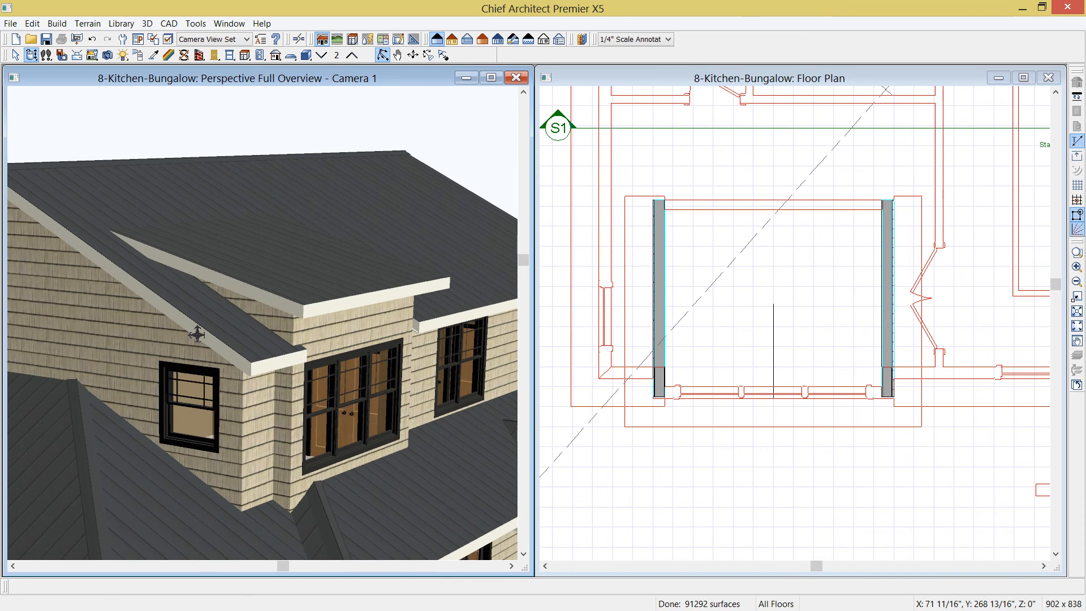
pyautogui.click(291, 281)
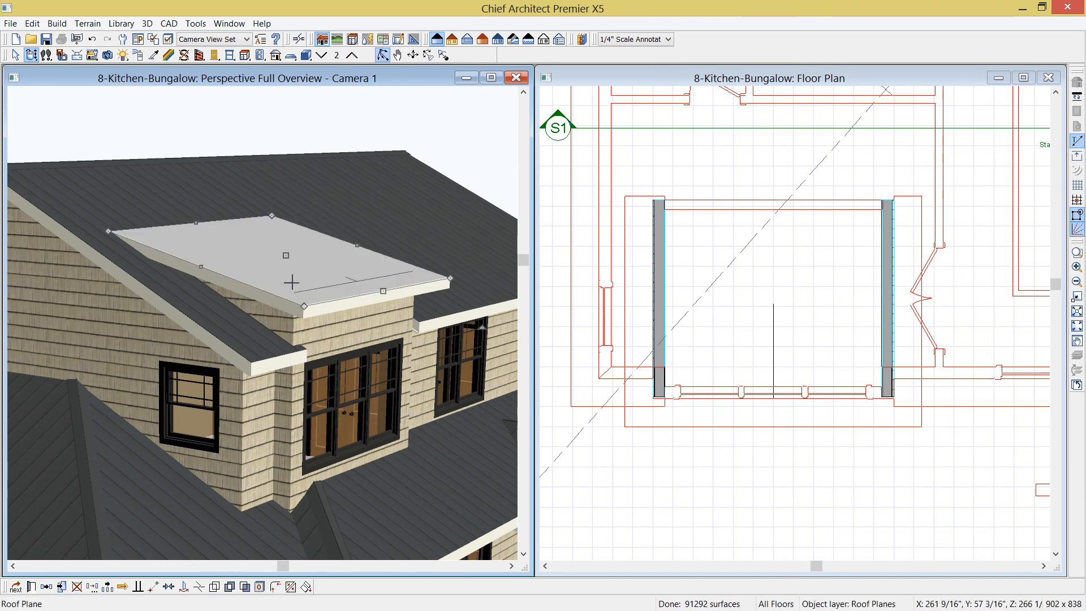
pyautogui.doubleClick(291, 282)
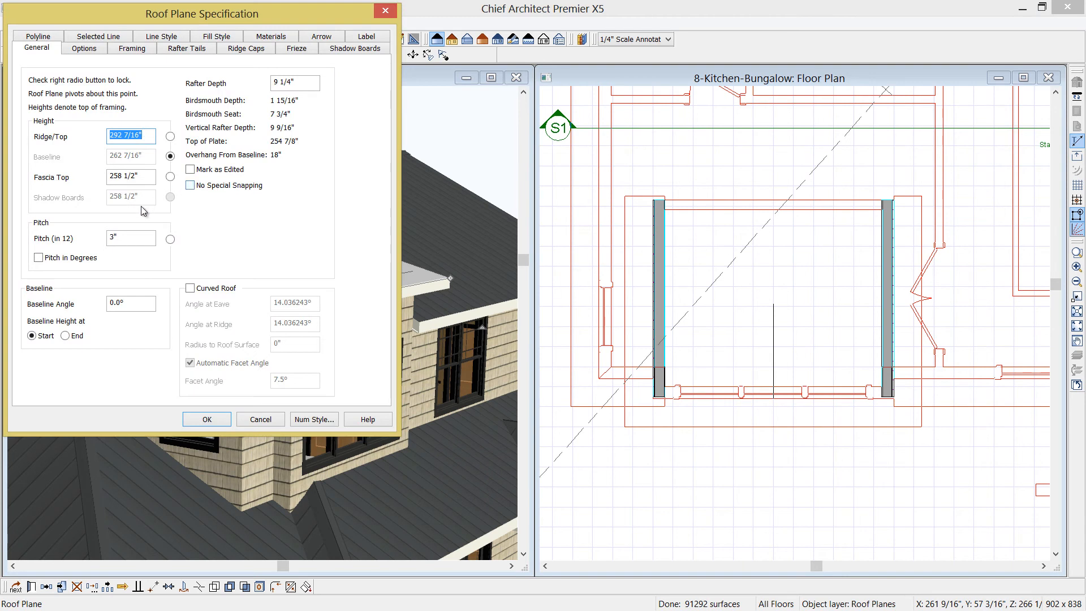
pyautogui.click(190, 289)
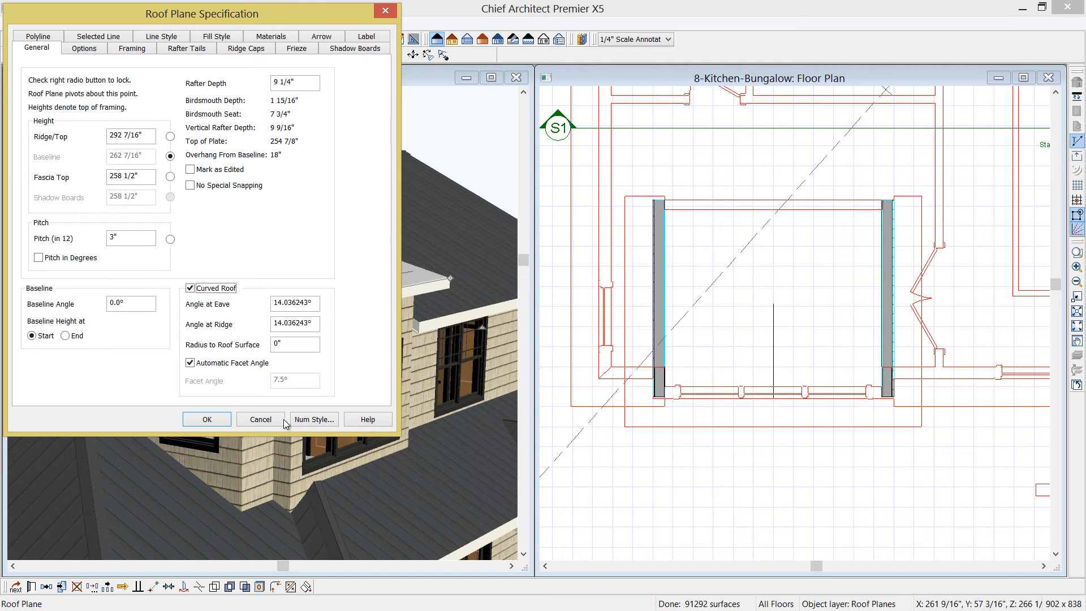
pyautogui.moveTo(312, 328); pyautogui.dragTo(247, 326)
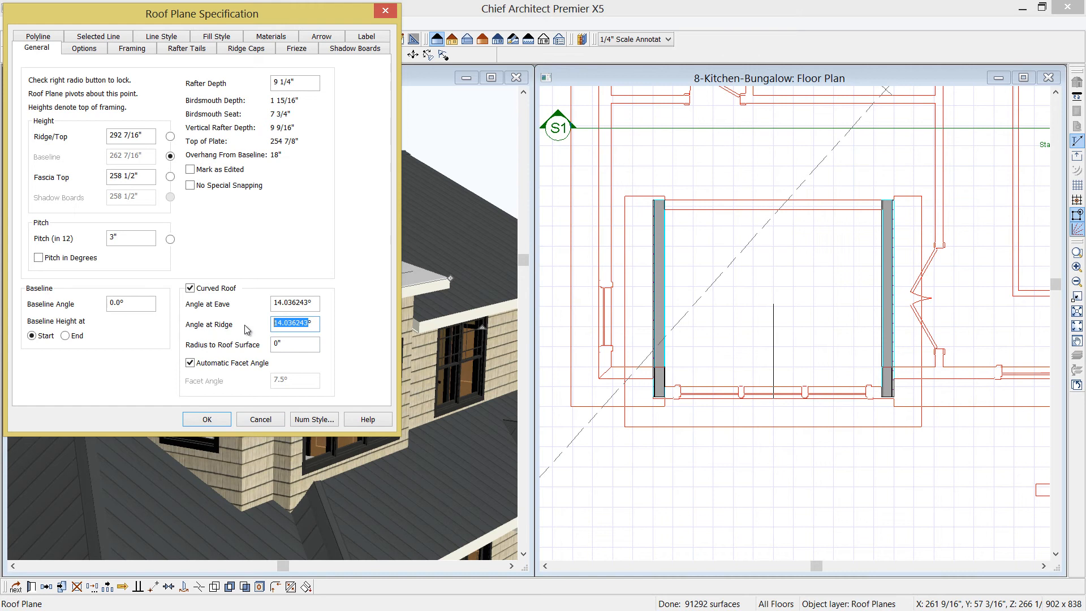
pyautogui.write('0')
pyautogui.click(222, 418)
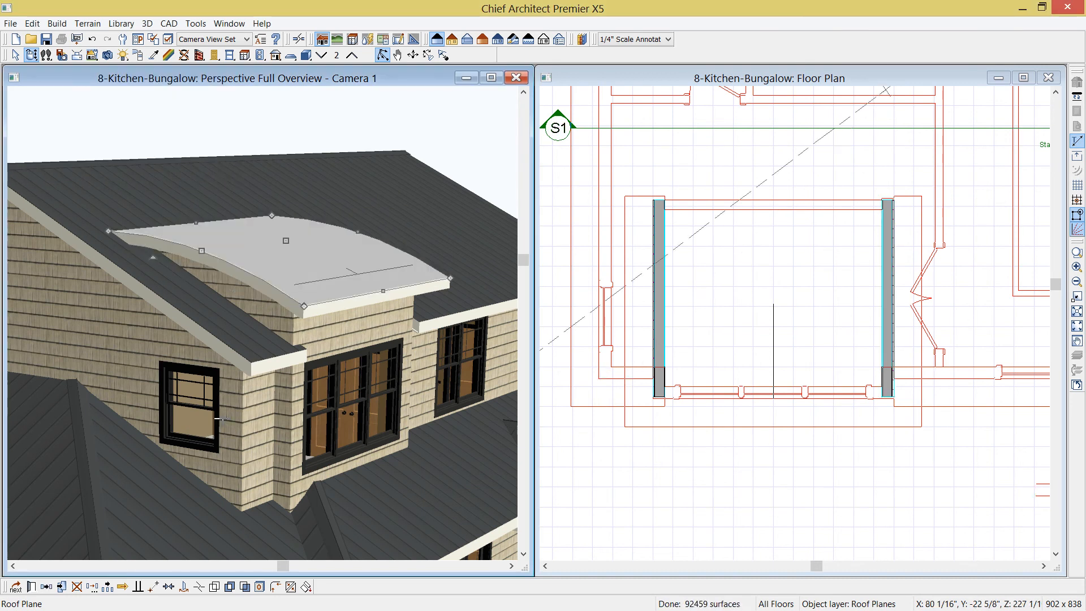
pyautogui.click(31, 55)
pyautogui.moveTo(185, 340); pyautogui.dragTo(151, 331)
pyautogui.moveTo(264, 355); pyautogui.dragTo(232, 372, button='middle')
pyautogui.moveTo(228, 329); pyautogui.dragTo(229, 341)
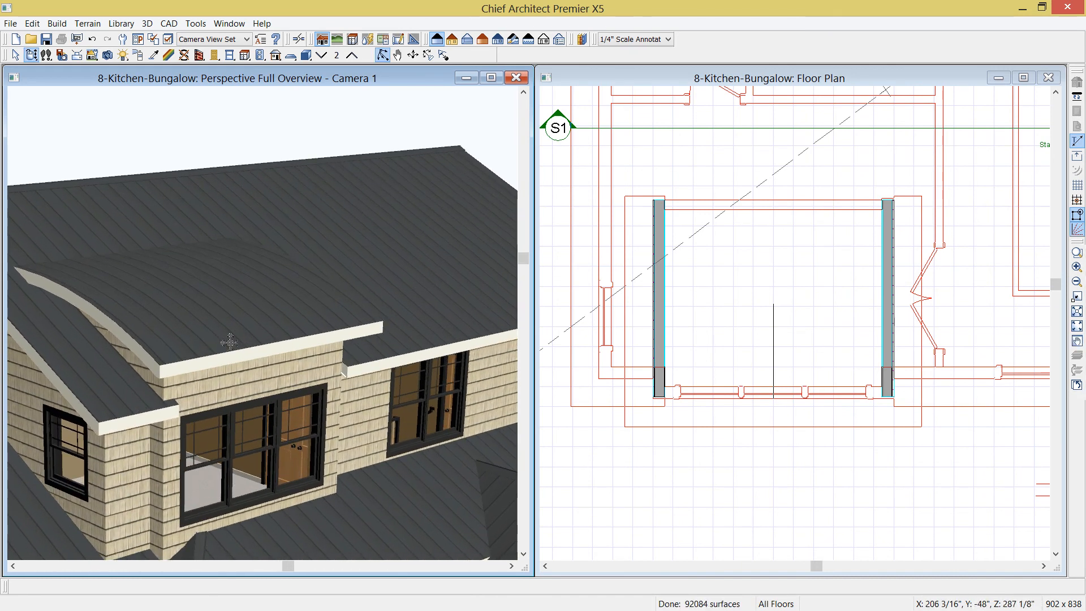
# Return to the second floor plan and turn on display of the Roof Planes layer
pyautogui.click(605, 88)
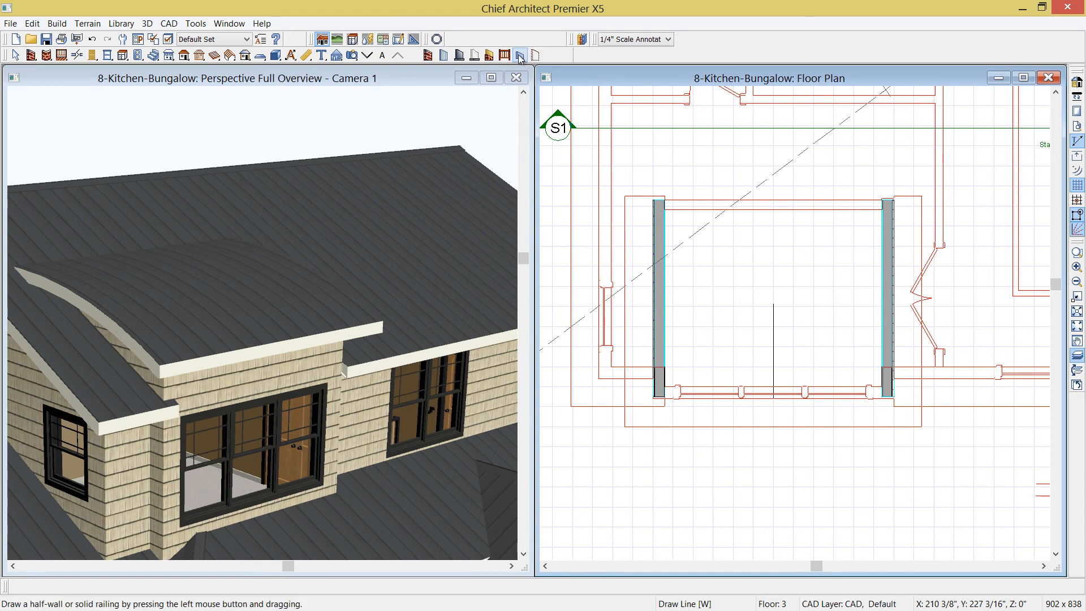
pyautogui.click(367, 55)
pyautogui.moveTo(689, 296); pyautogui.dragTo(703, 384, button='middle')
pyautogui.scroll(-1, 684, 326)
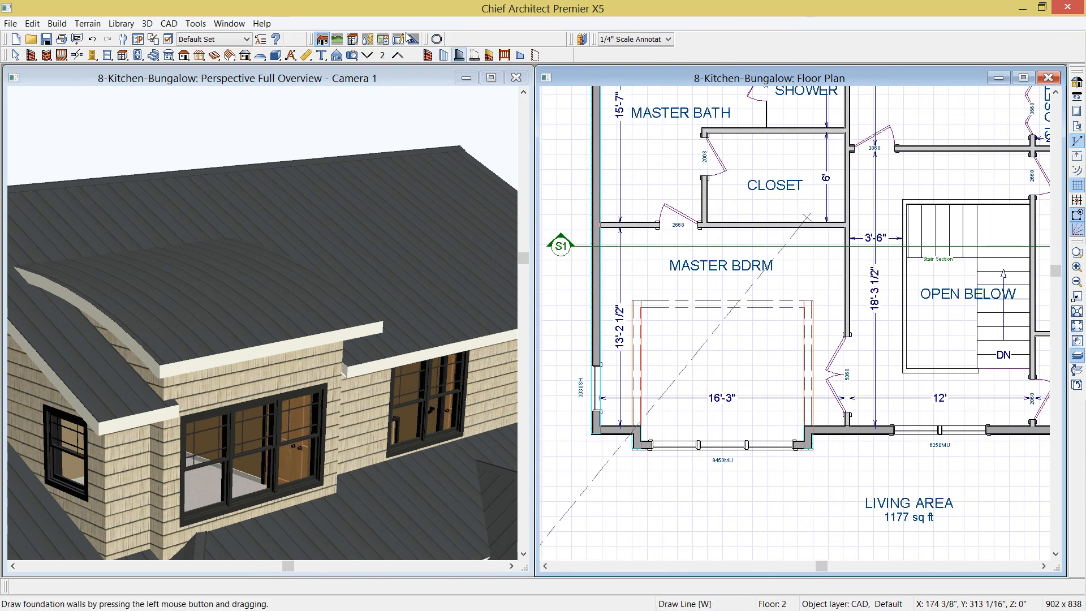
pyautogui.click(167, 40)
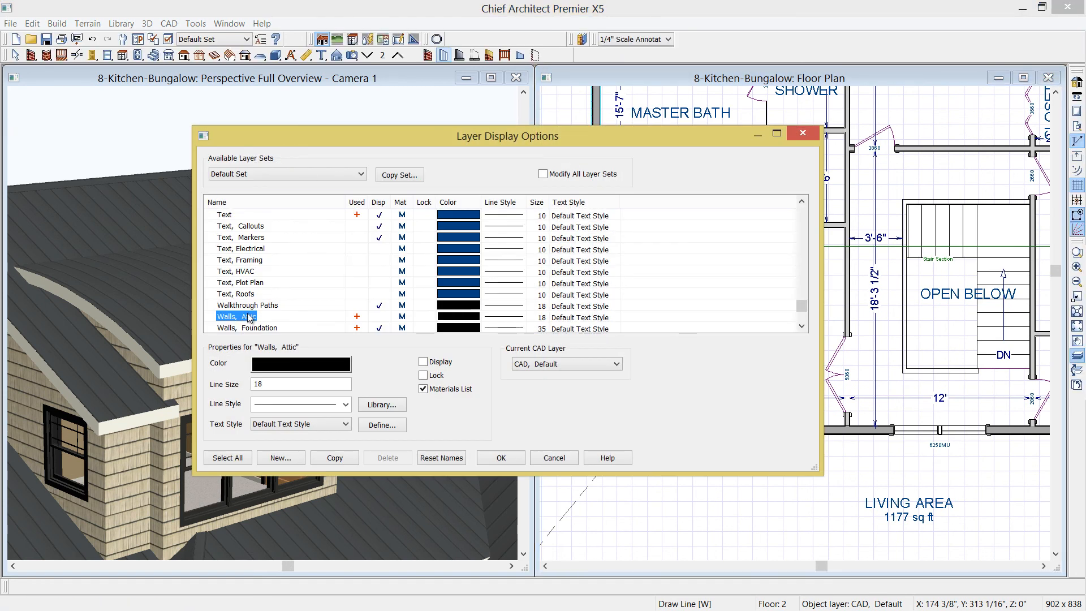
pyautogui.press('r')
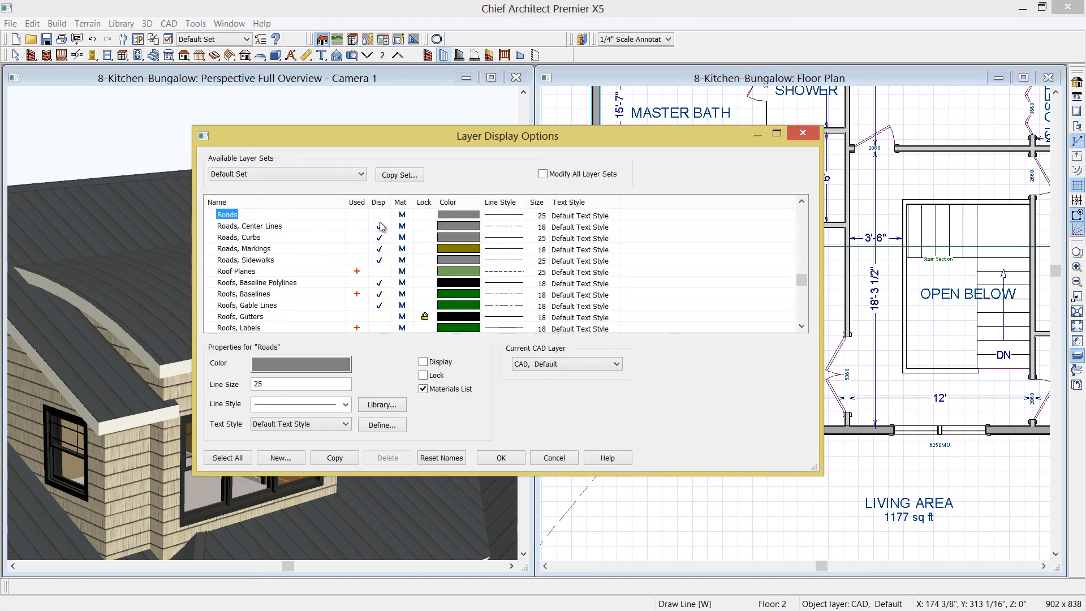
pyautogui.click(378, 271)
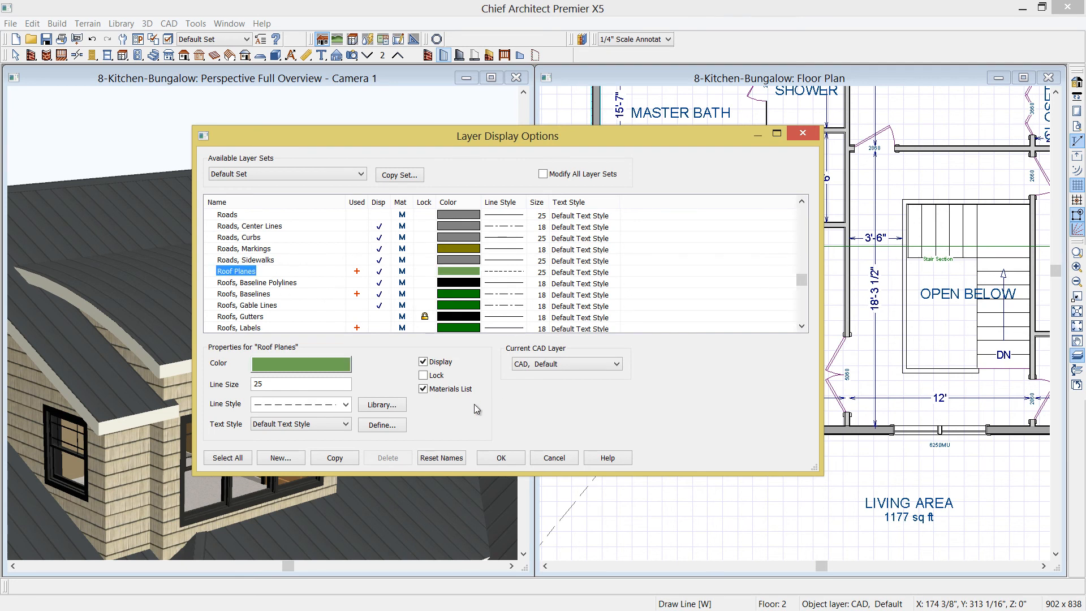
pyautogui.click(503, 457)
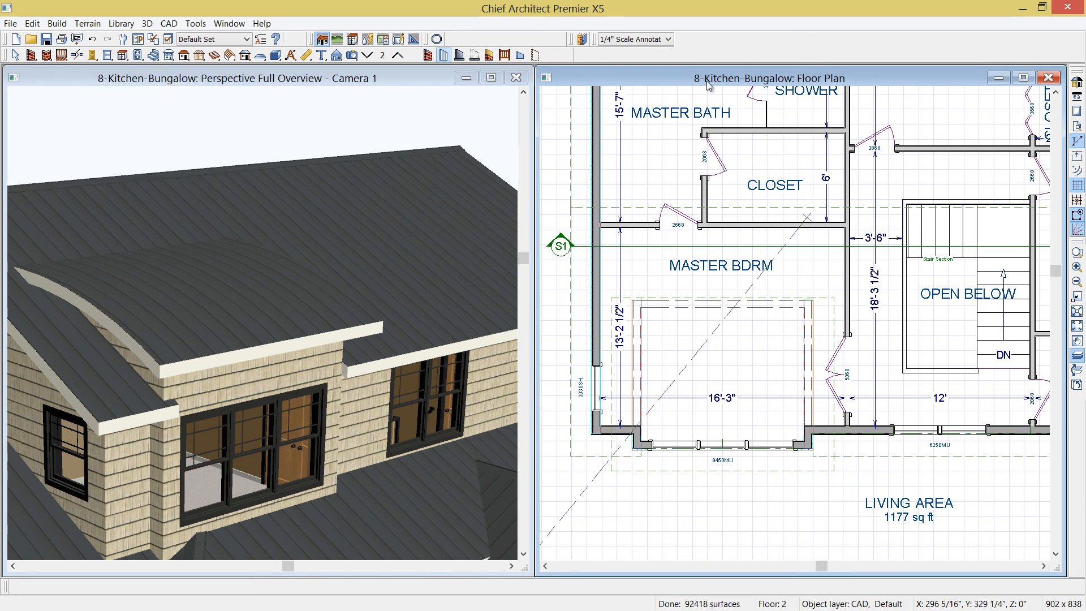
# Place a skylight in the bump-out's roof plane, turning on display of the Roofs, Openings layer
pyautogui.click(184, 55)
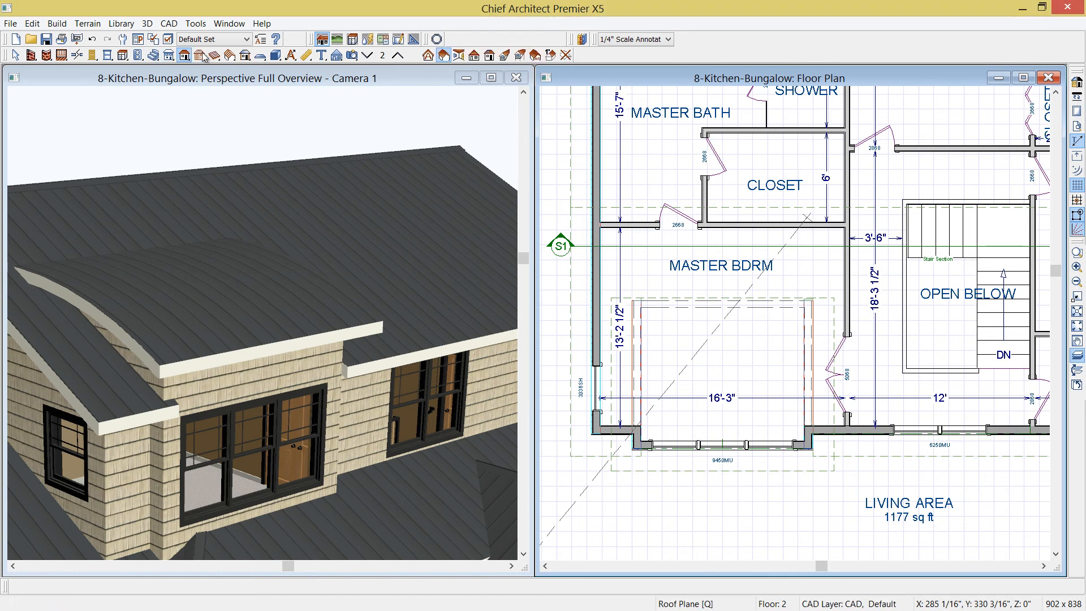
pyautogui.click(490, 55)
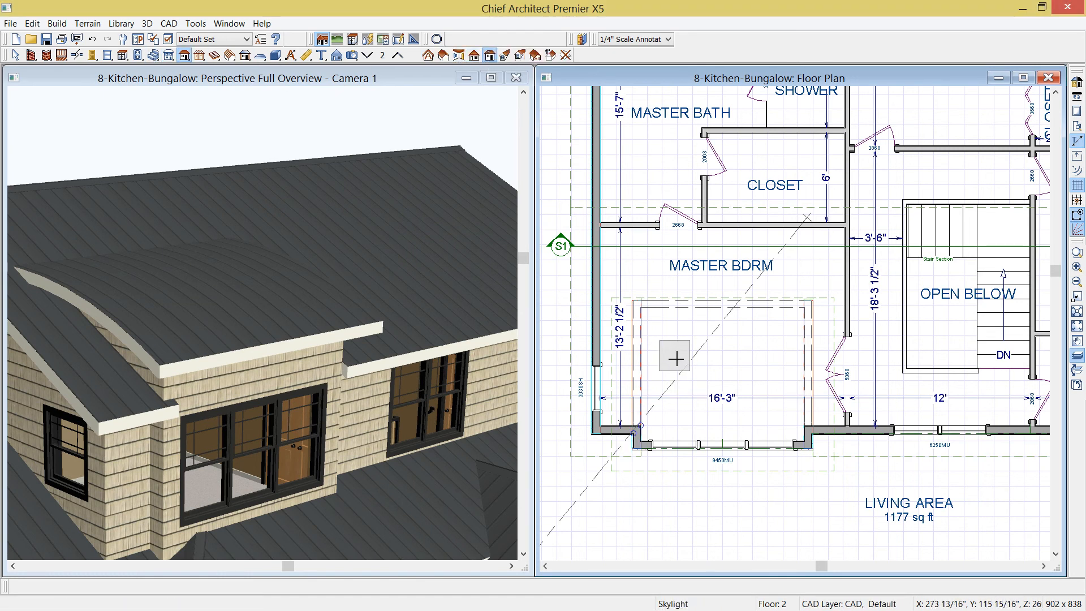
pyautogui.click(677, 370)
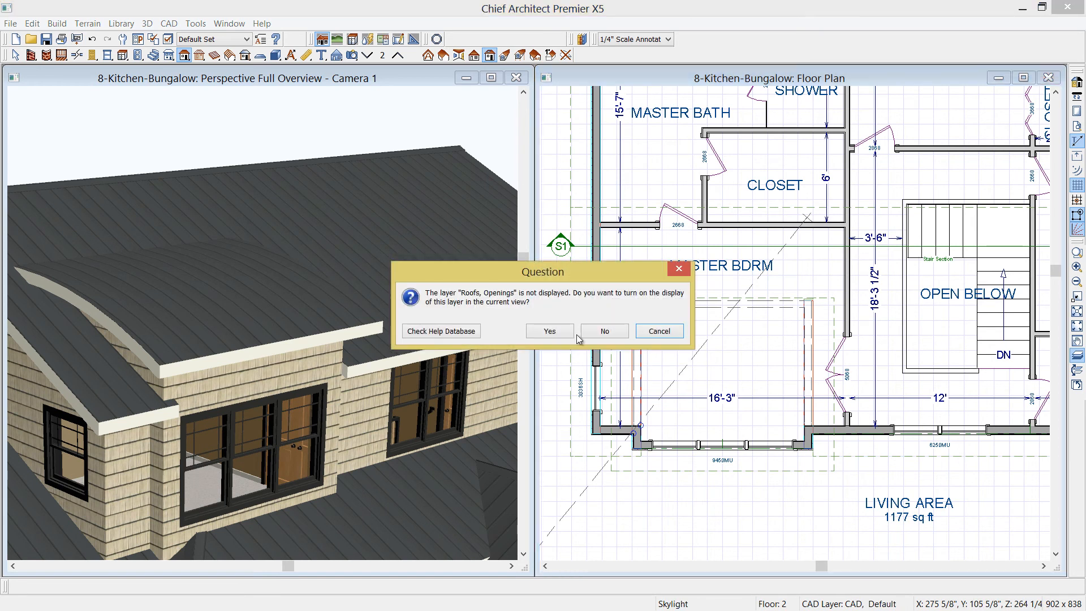
pyautogui.press('Return')
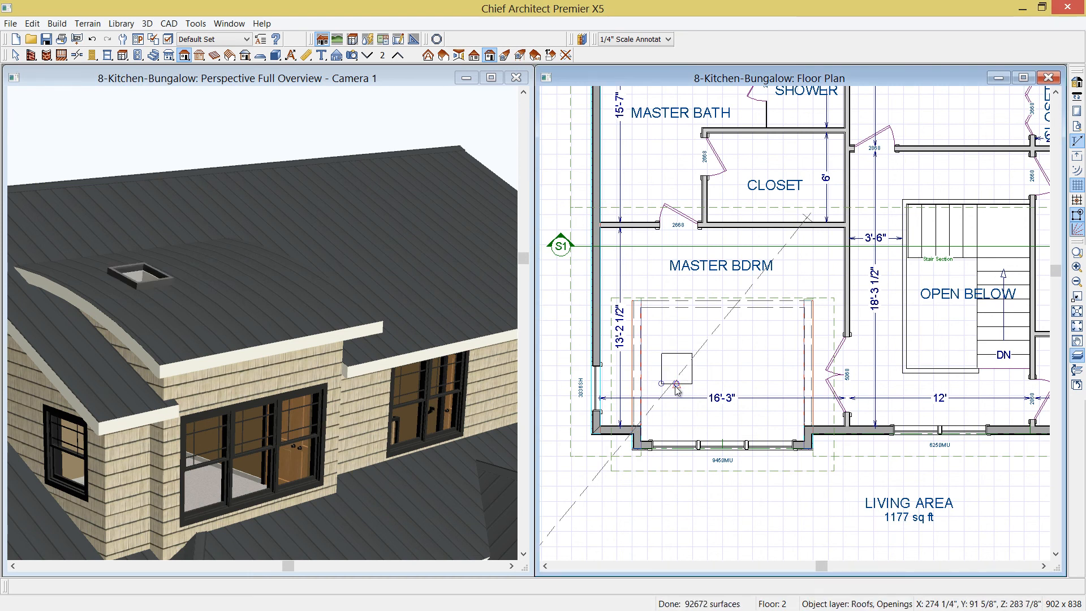
# Select the skylight and stretch its south edge to lengthen it
pyautogui.click(678, 386)
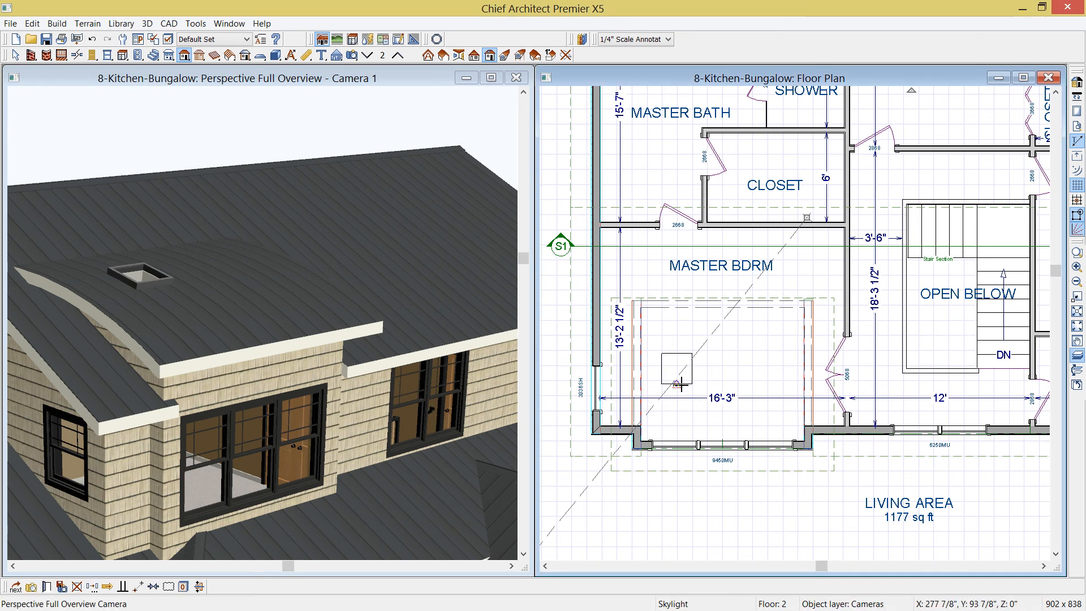
pyautogui.press('space')
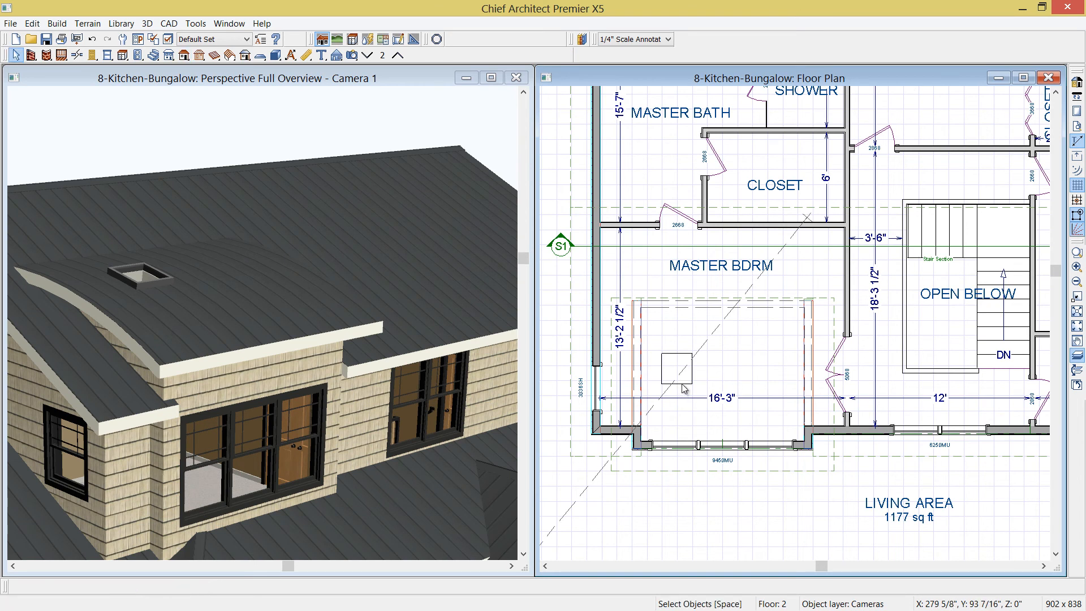
pyautogui.click(682, 384)
pyautogui.moveTo(681, 384); pyautogui.dragTo(679, 416)
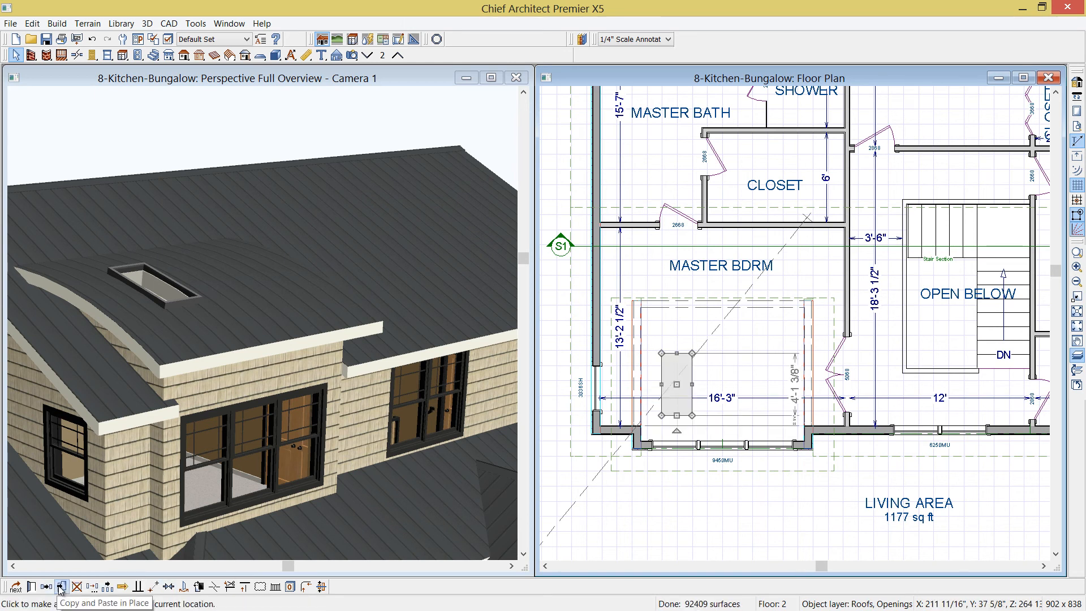
# Use Multiple Copy with a 25 1/2" general-object offset to make three more skylights across the bump-out roof
pyautogui.click(108, 586)
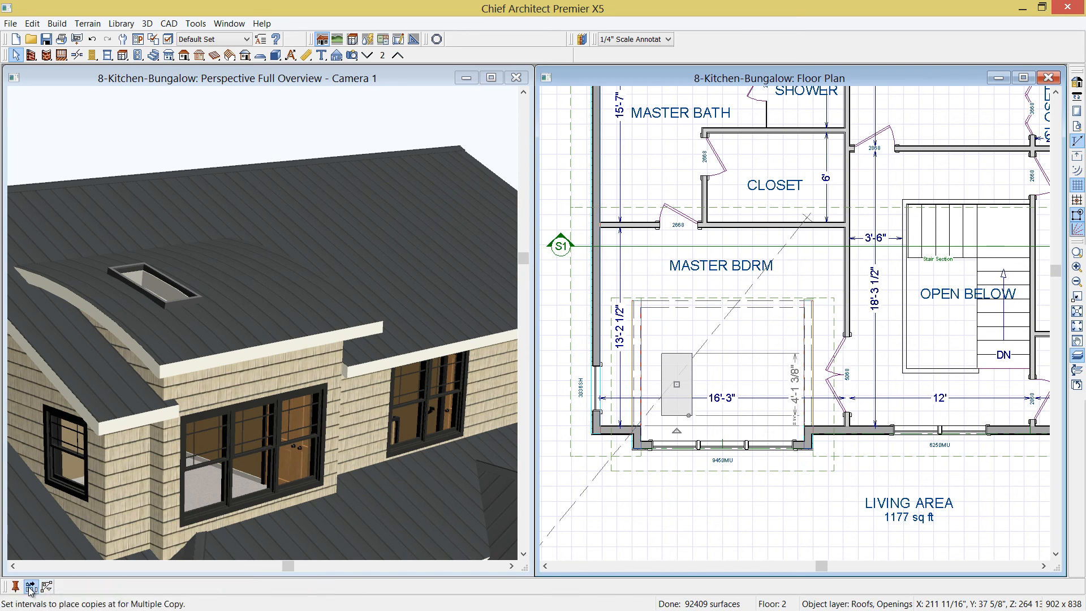
pyautogui.click(47, 587)
pyautogui.click(162, 129)
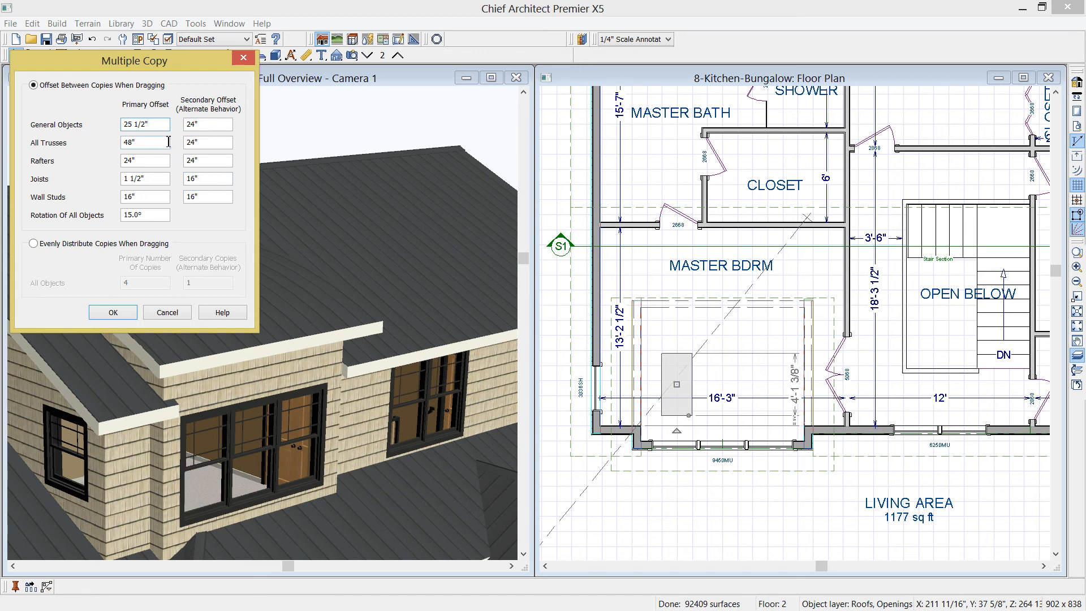
pyautogui.click(113, 312)
pyautogui.moveTo(685, 390); pyautogui.dragTo(768, 372)
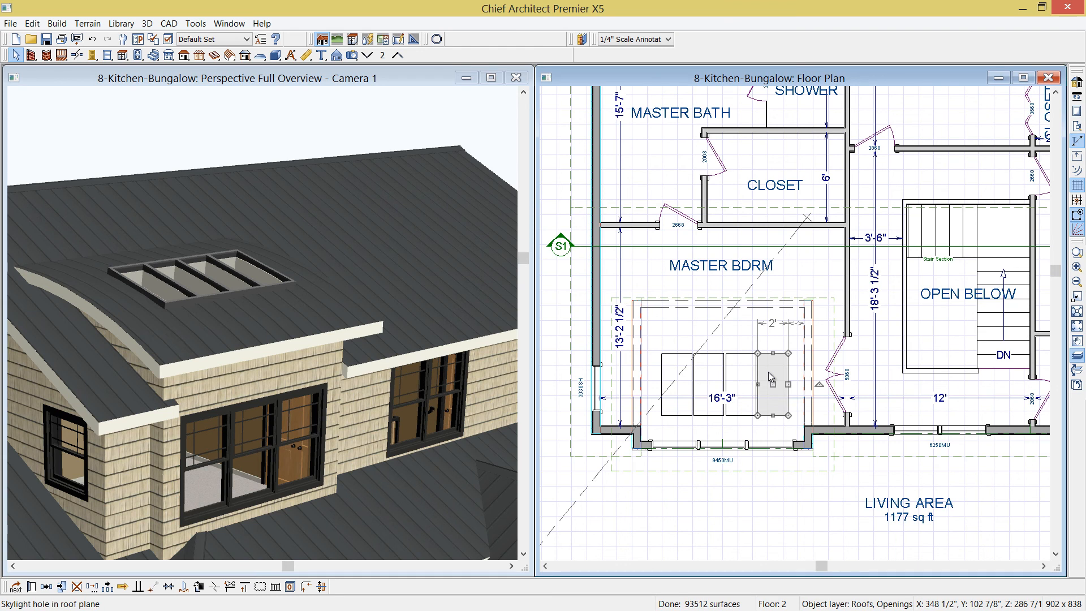
pyautogui.click(313, 79)
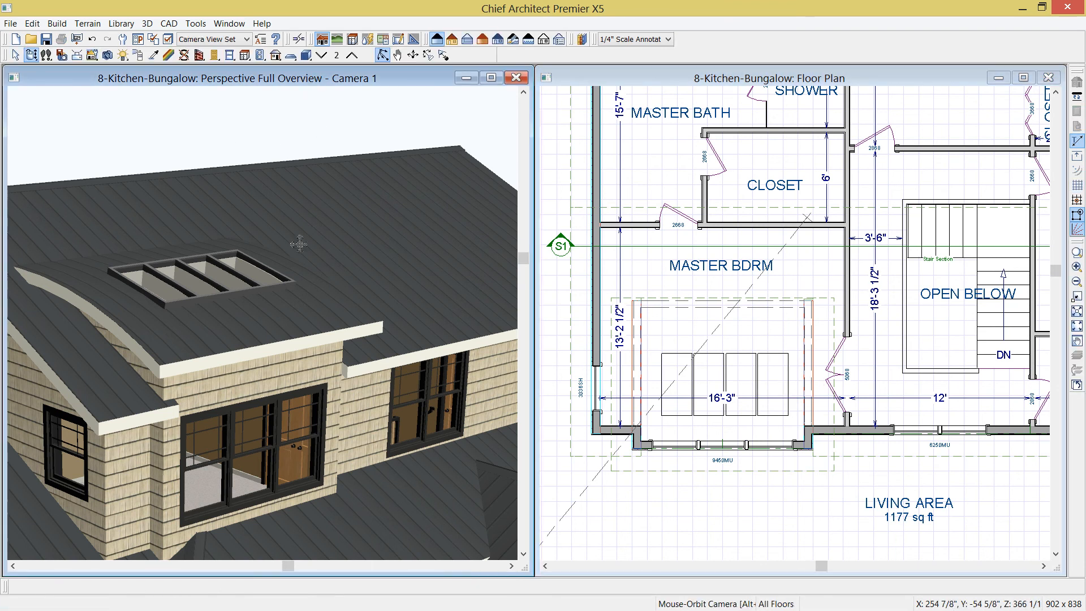
pyautogui.moveTo(303, 271); pyautogui.dragTo(310, 321)
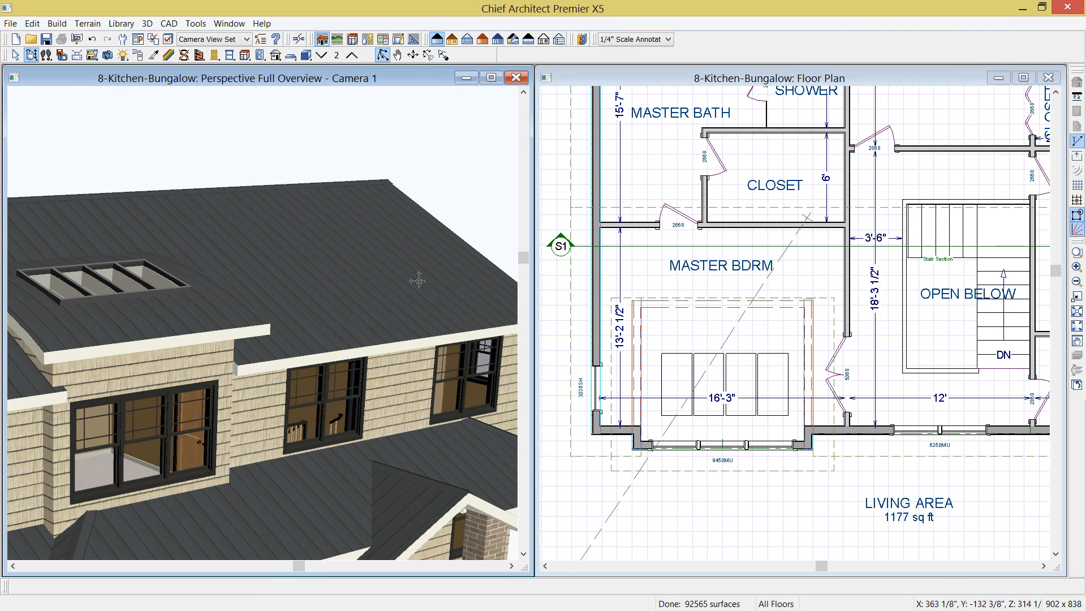
# Go up to the attic floor and place an auto floating dormer on the south roof near the stair section
pyautogui.click(771, 77)
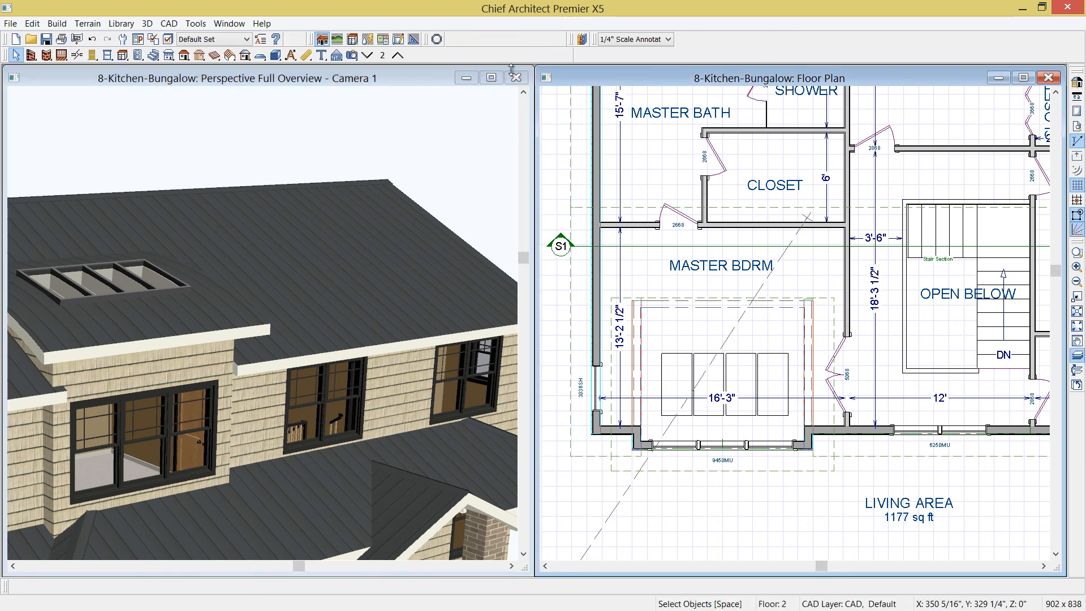
pyautogui.click(397, 55)
pyautogui.scroll(3, 738, 327)
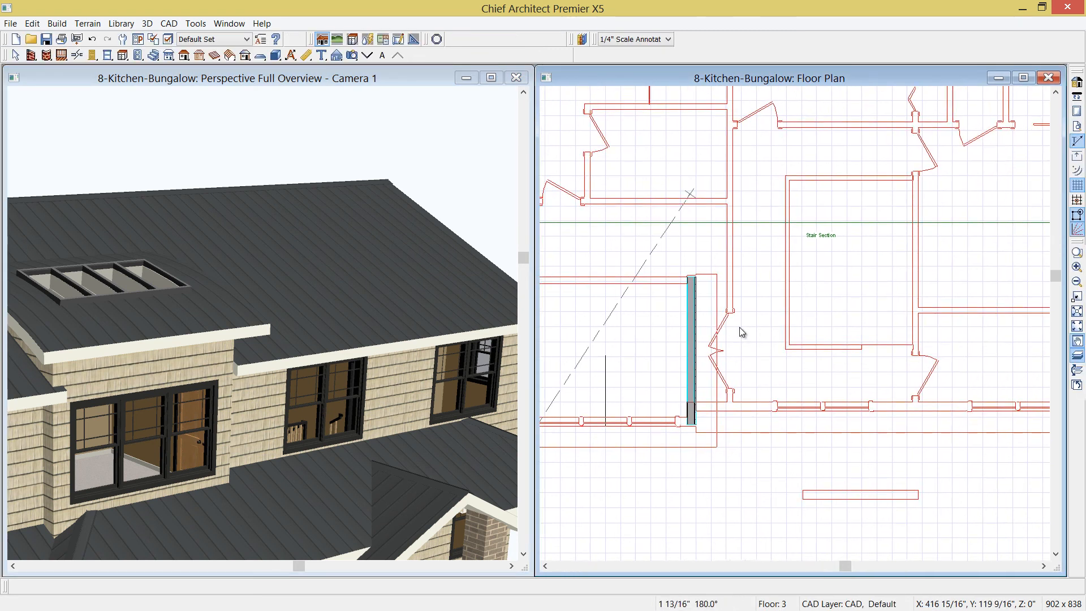
pyautogui.moveTo(874, 361); pyautogui.dragTo(822, 355, button='middle')
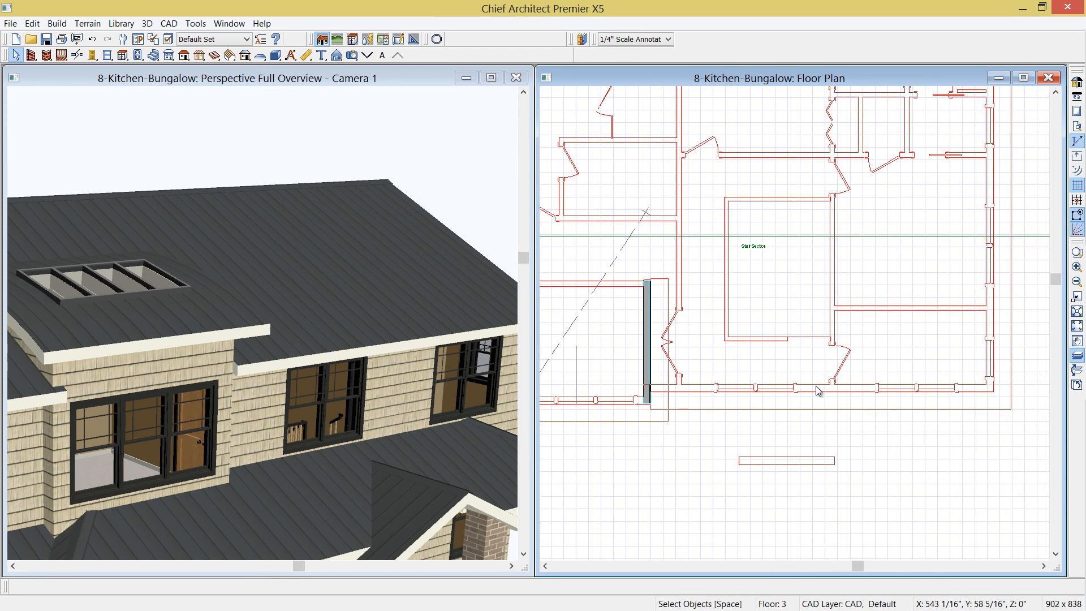
pyautogui.scroll(2, 796, 388)
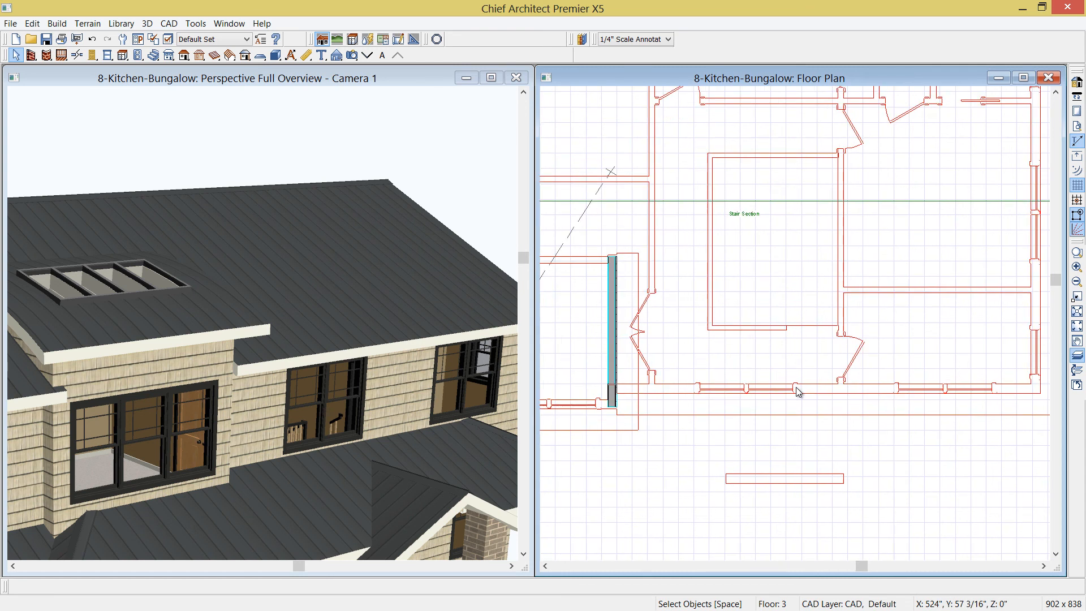
pyautogui.moveTo(798, 390); pyautogui.dragTo(806, 380, button='middle')
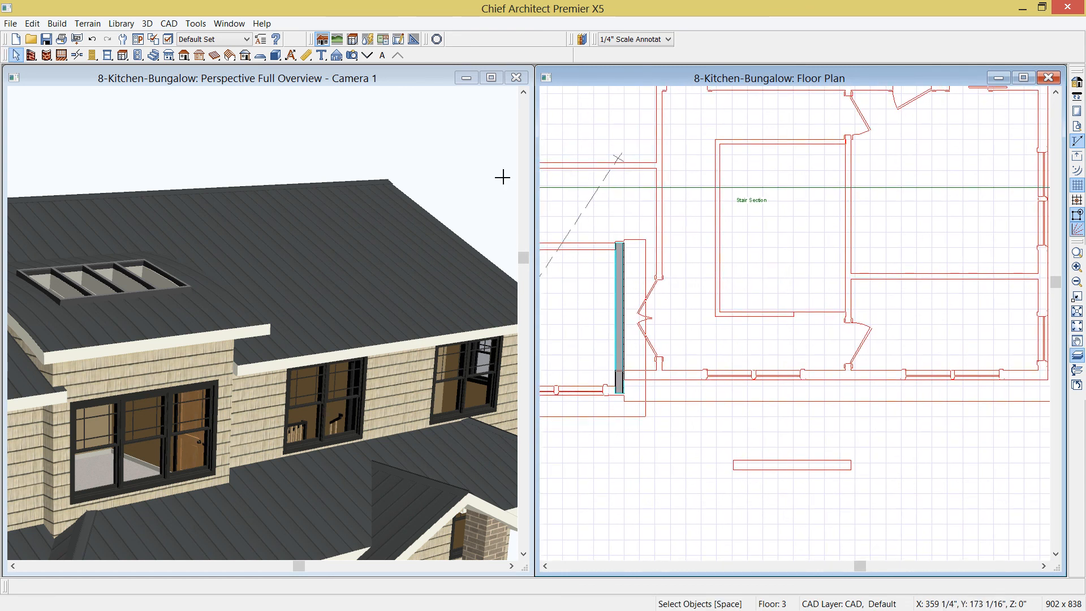
pyautogui.click(189, 57)
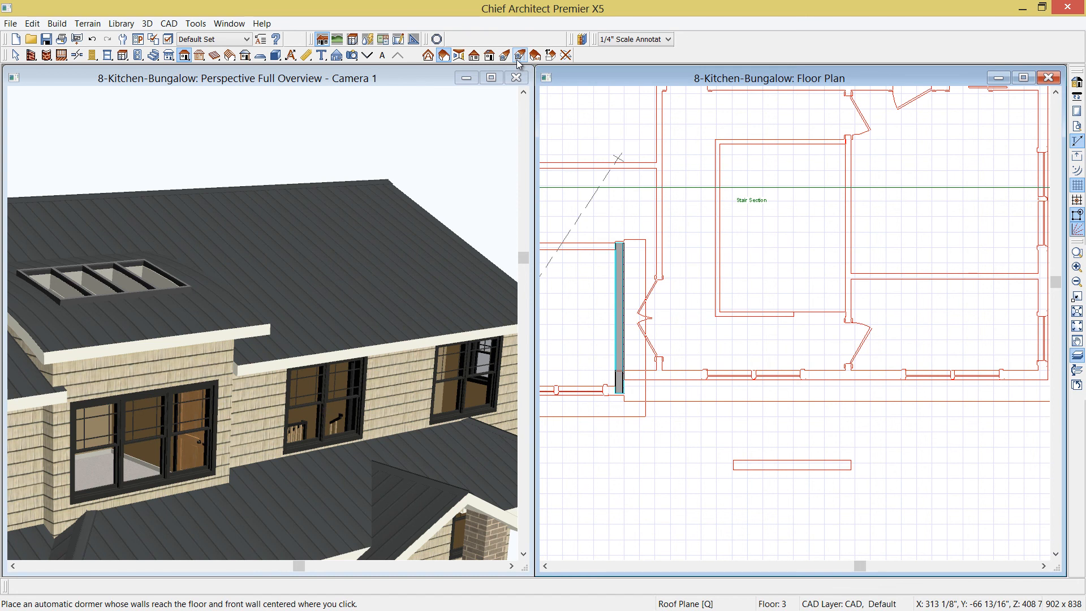
pyautogui.click(504, 55)
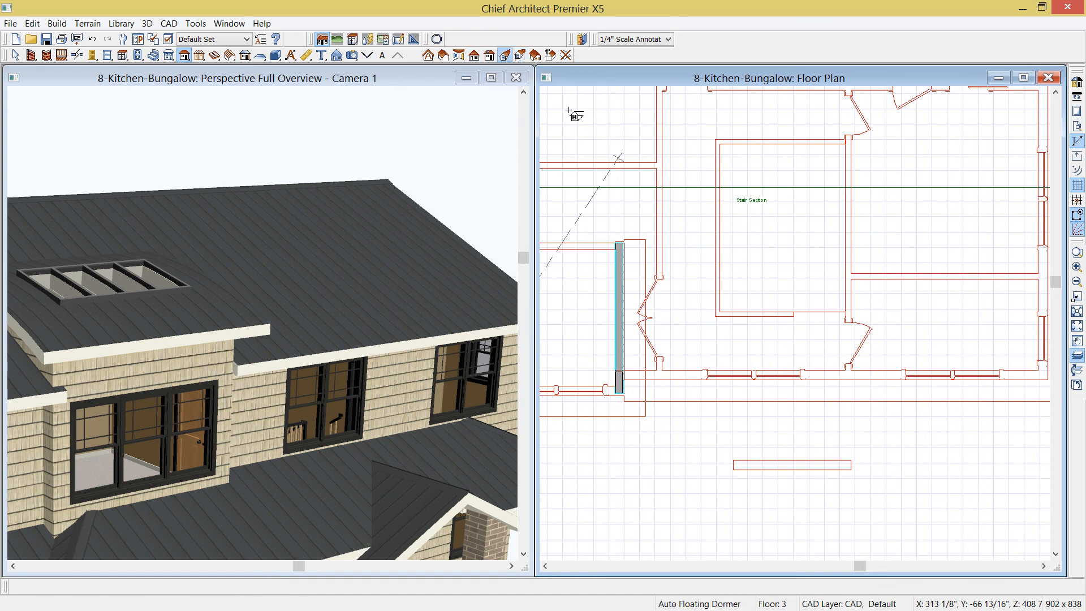
pyautogui.click(772, 357)
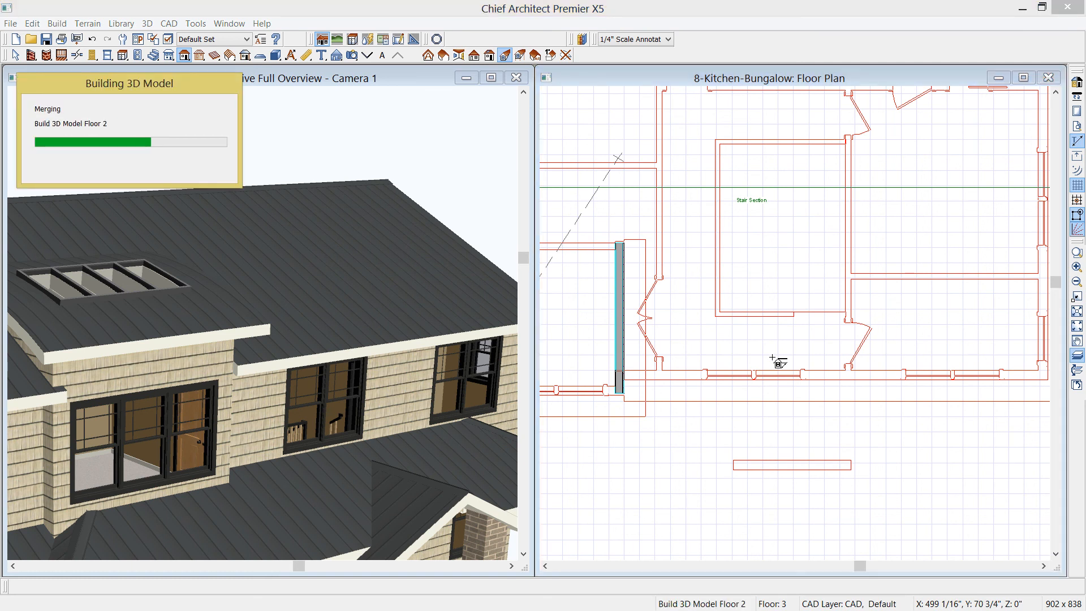
# Set the dormer's width to 5'
pyautogui.click(802, 336)
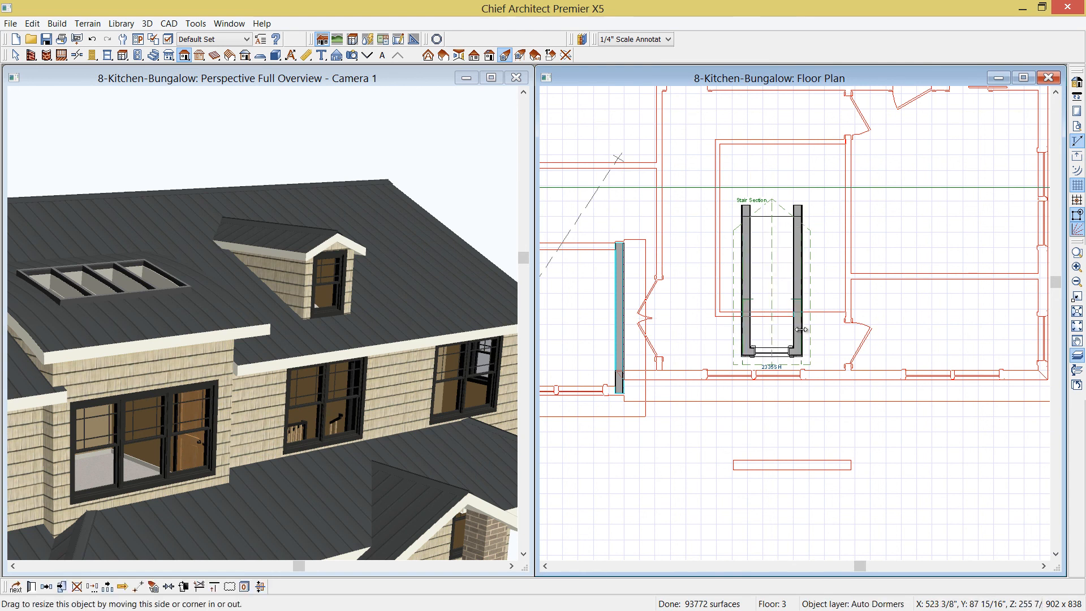
pyautogui.click(778, 319)
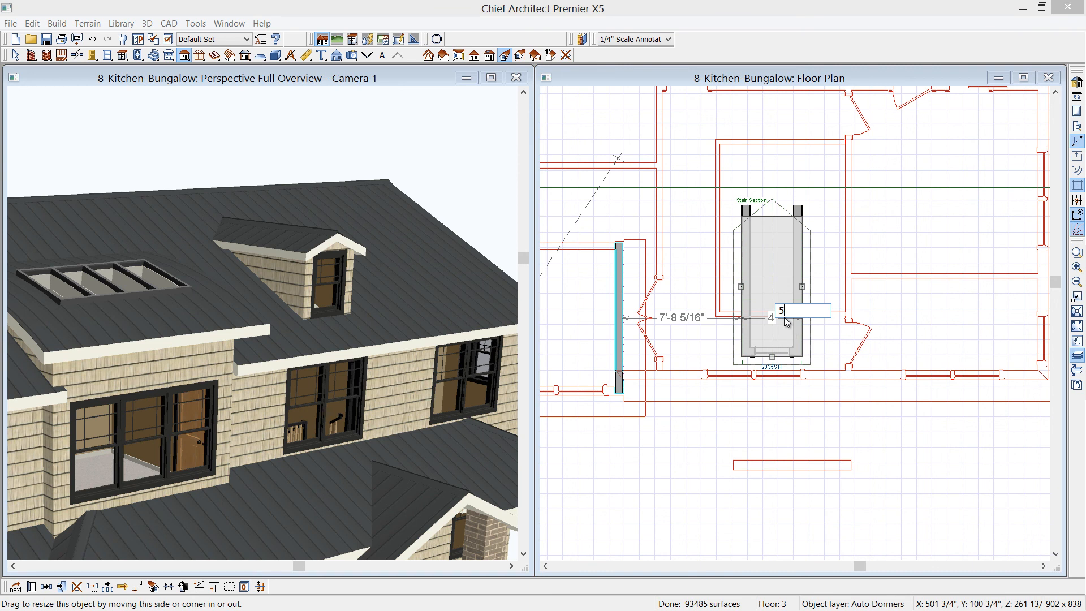
pyautogui.press('Return')
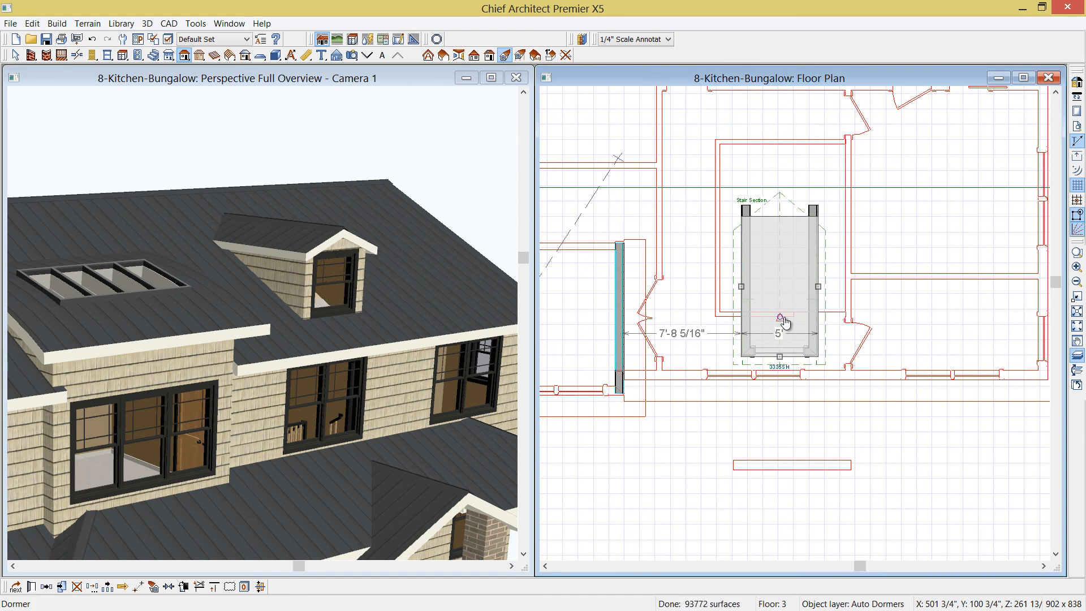
# Change the dormer's roof type to Barrel in its specification
pyautogui.doubleClick(785, 322)
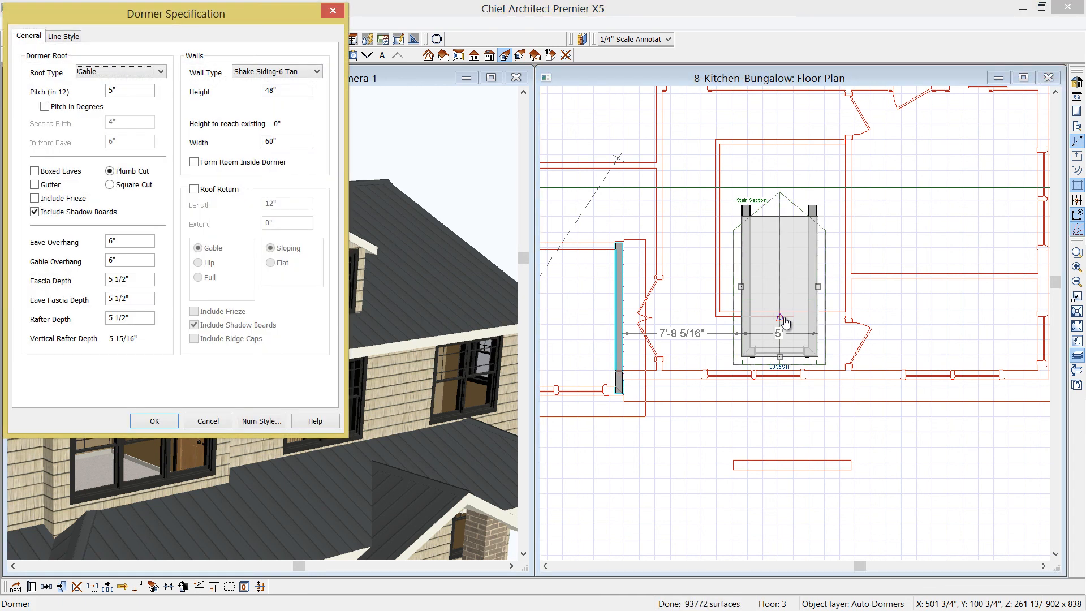
pyautogui.click(162, 72)
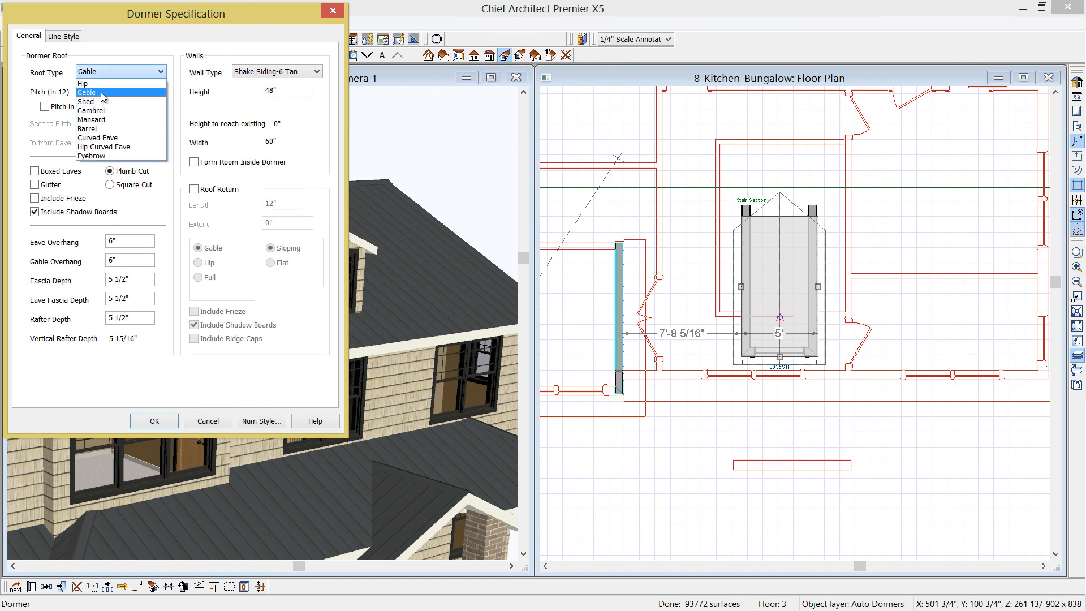
pyautogui.click(99, 129)
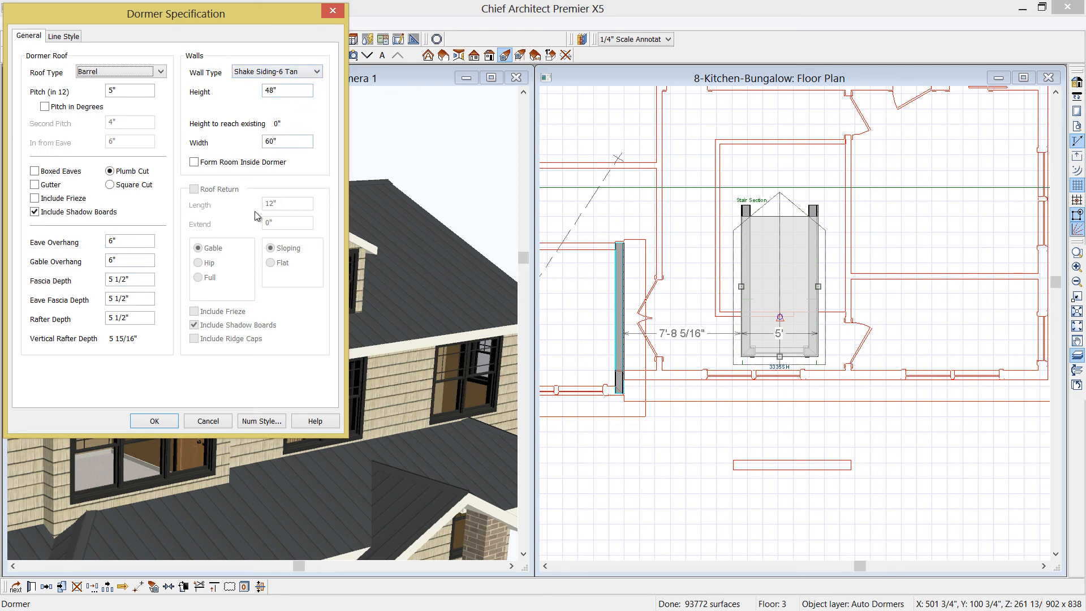
pyautogui.click(143, 421)
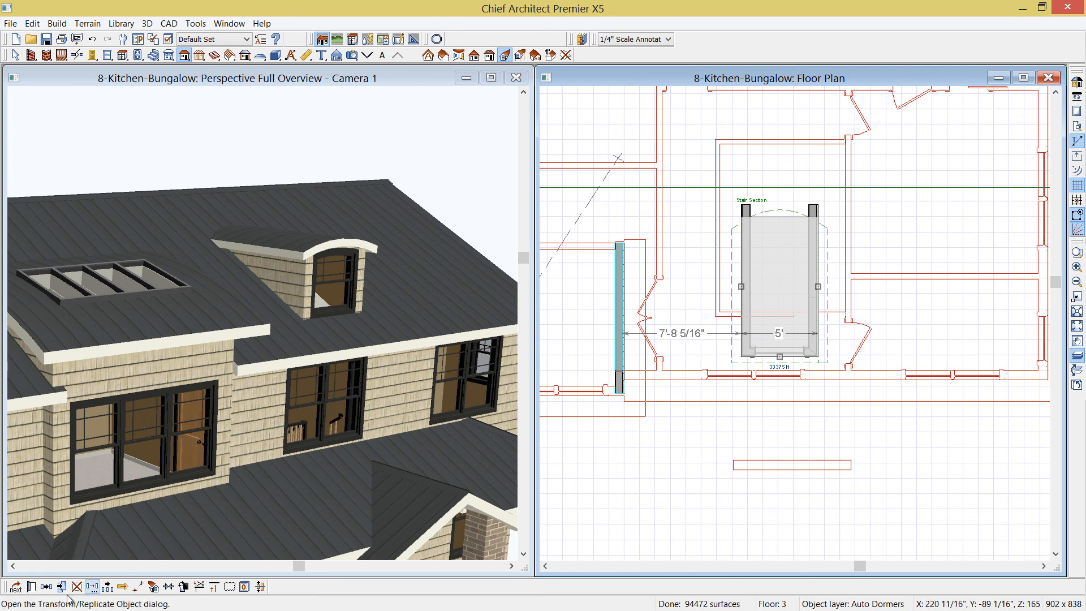
# Copy the barrel dormer and place the copy to the east of the original
pyautogui.click(47, 587)
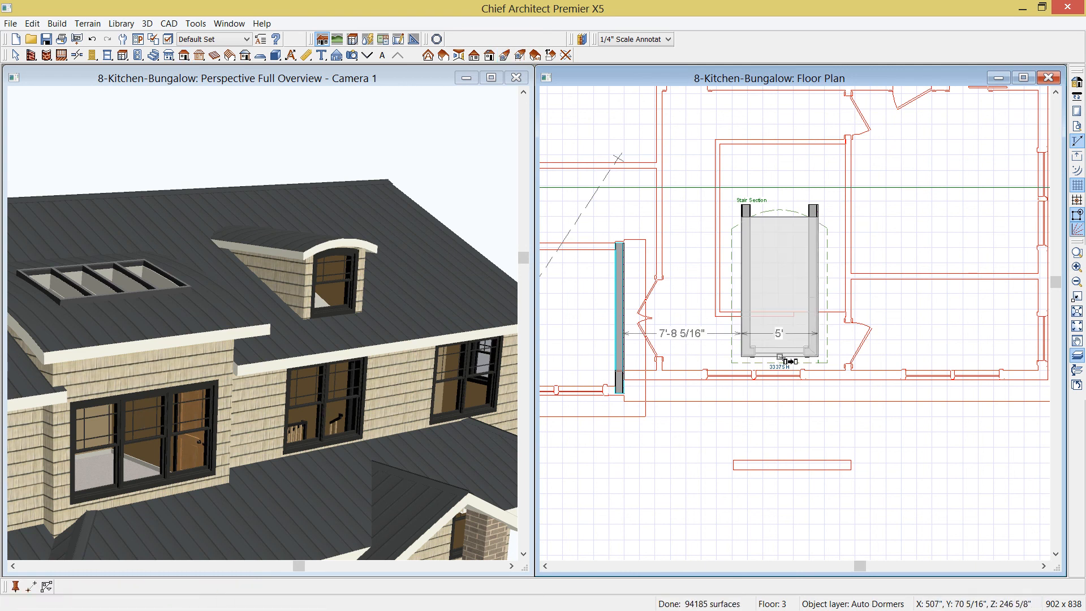
pyautogui.moveTo(781, 358); pyautogui.dragTo(943, 350)
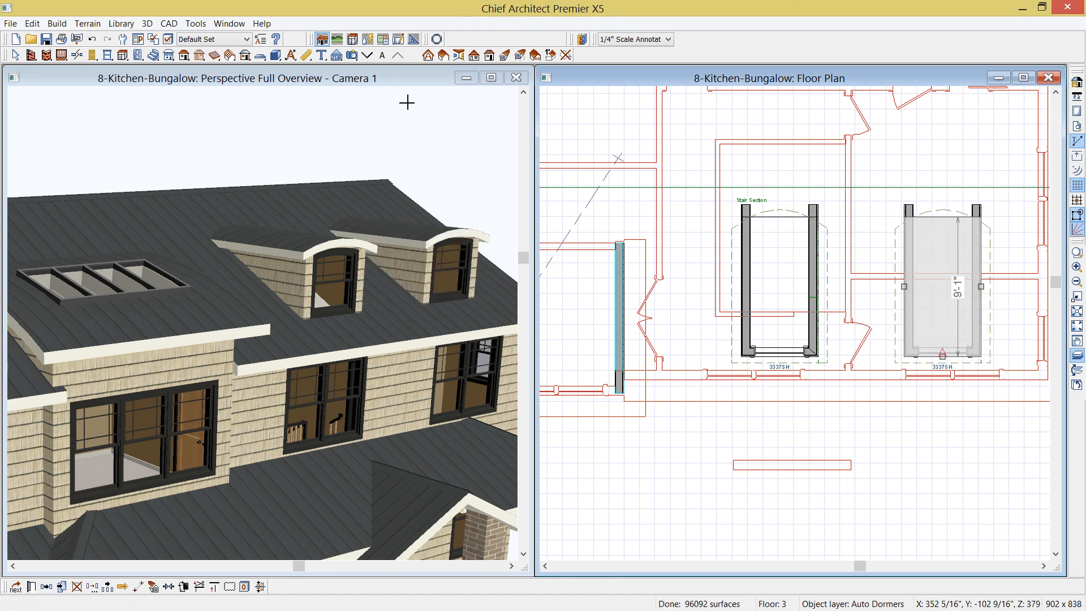
pyautogui.click(490, 78)
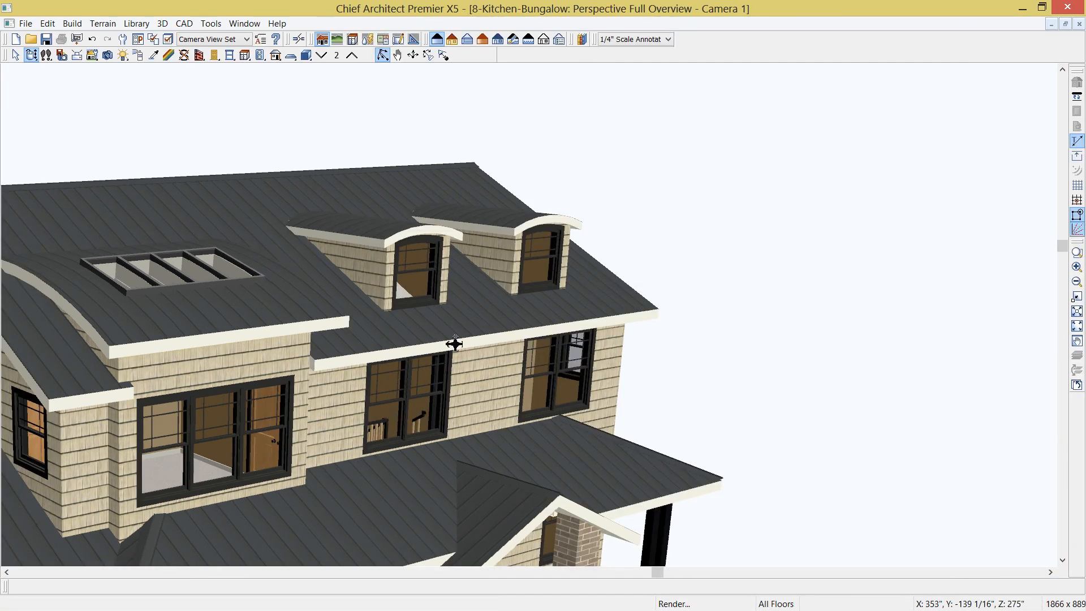
pyautogui.moveTo(499, 340); pyautogui.dragTo(465, 308)
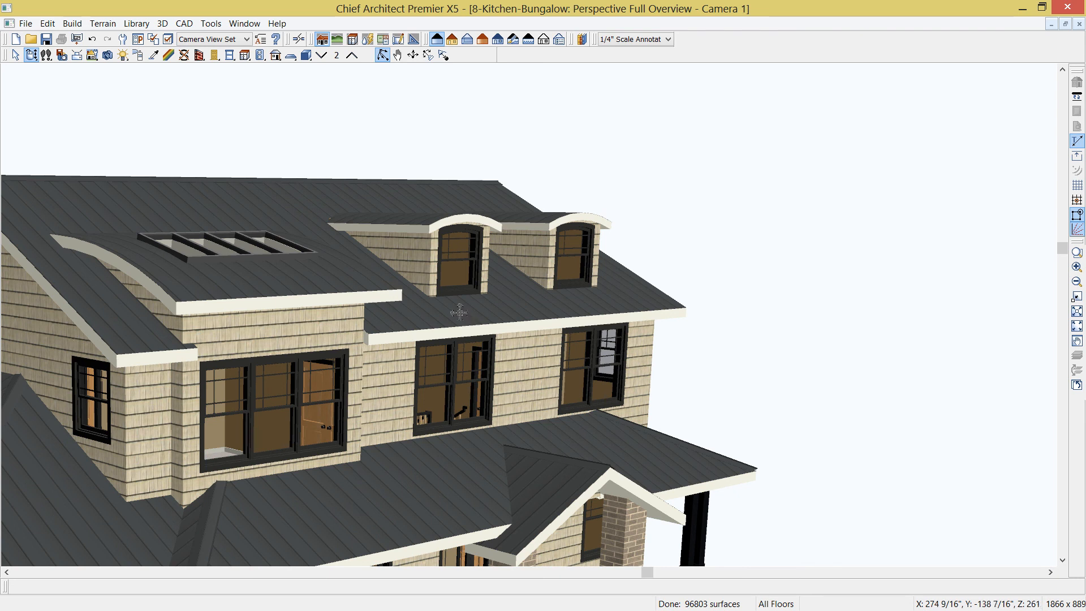
pyautogui.moveTo(474, 310); pyautogui.dragTo(476, 319)
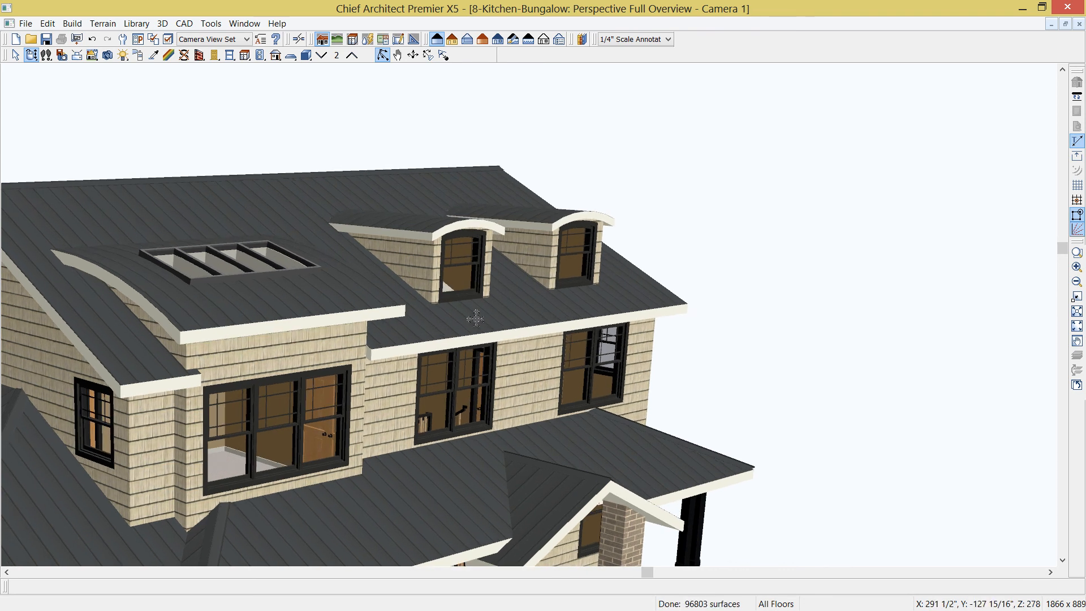